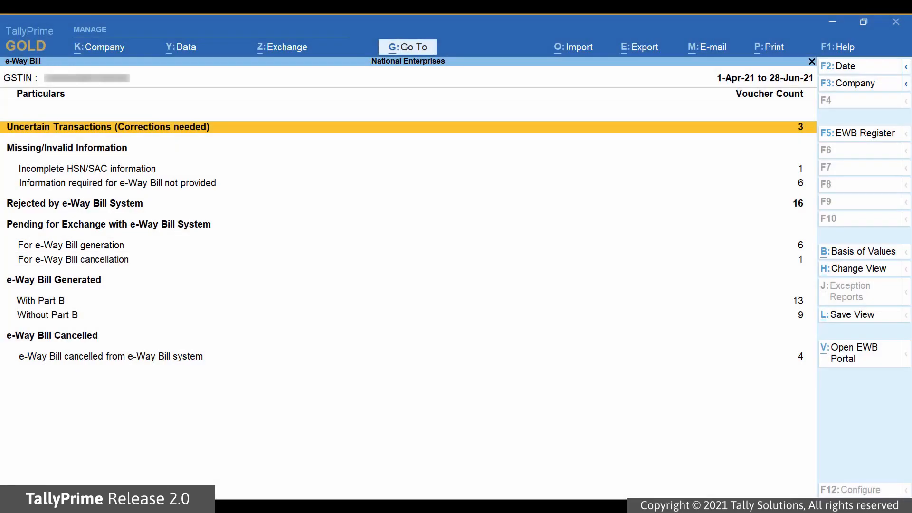
Open the list of vouchers pending for e-Way Bill generation from the e-Way Bill report.
{"action": "key", "text": "Down"}
{"action": "key", "text": "Down"}
{"action": "key", "text": "Down"}
{"action": "key", "text": "Down"}
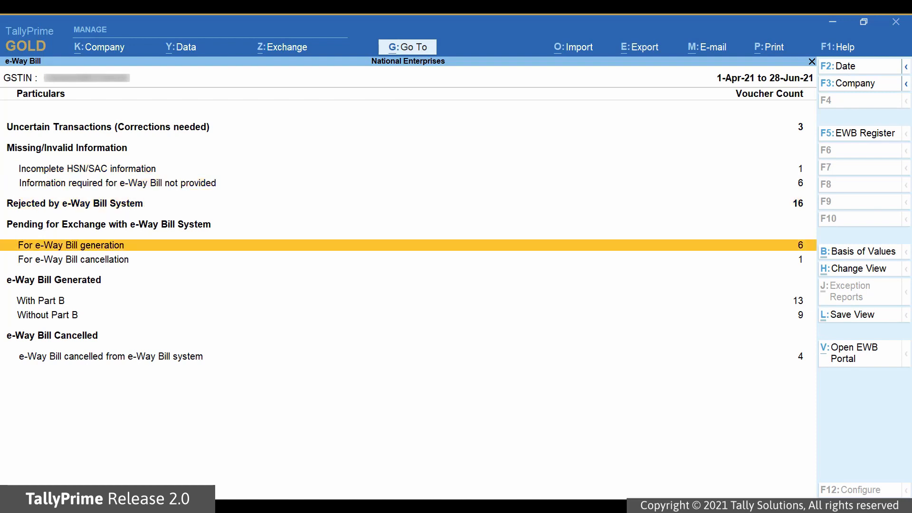
{"action": "key", "text": "Return"}
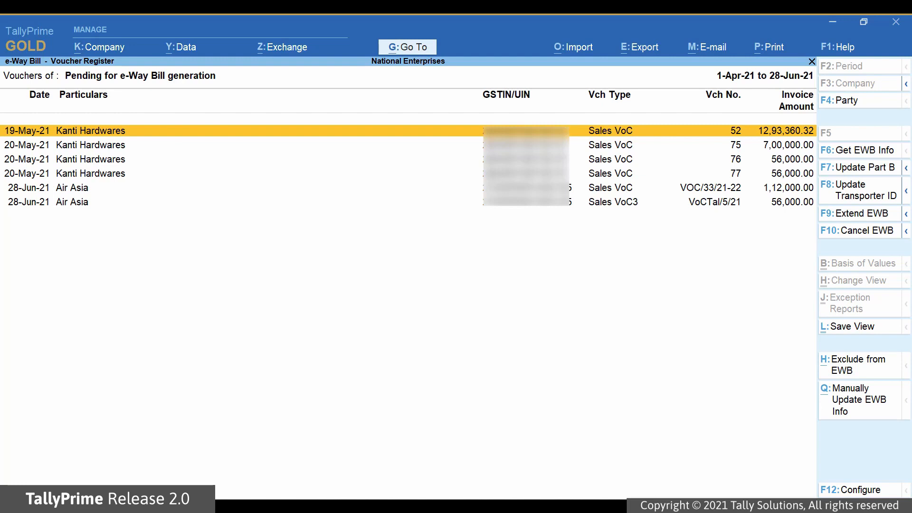
Select Kanti Hardwares voucher 77 and request its e-Way Bill information with Get EWB Info.
{"action": "key", "text": "Down"}
{"action": "key", "text": "Down"}
{"action": "key", "text": "Down"}
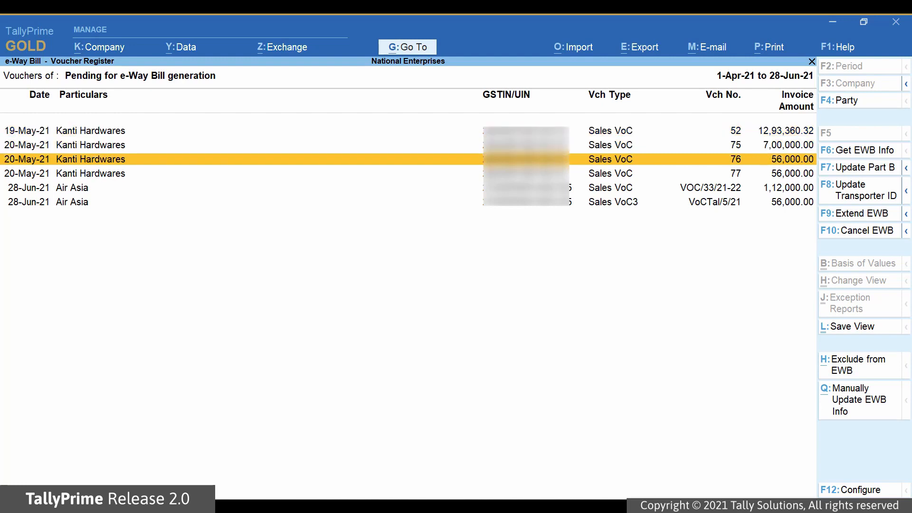
{"action": "key", "text": "space"}
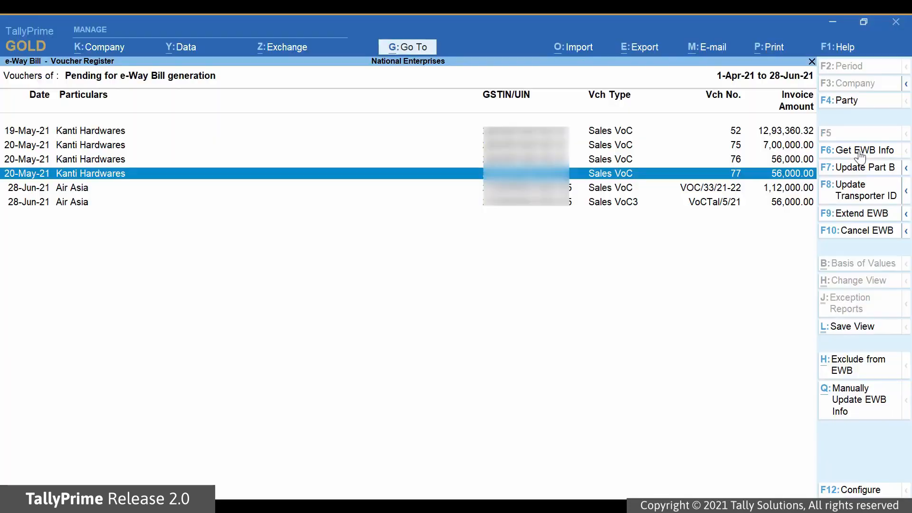
{"action": "left_click", "coordinate": [859, 151]}
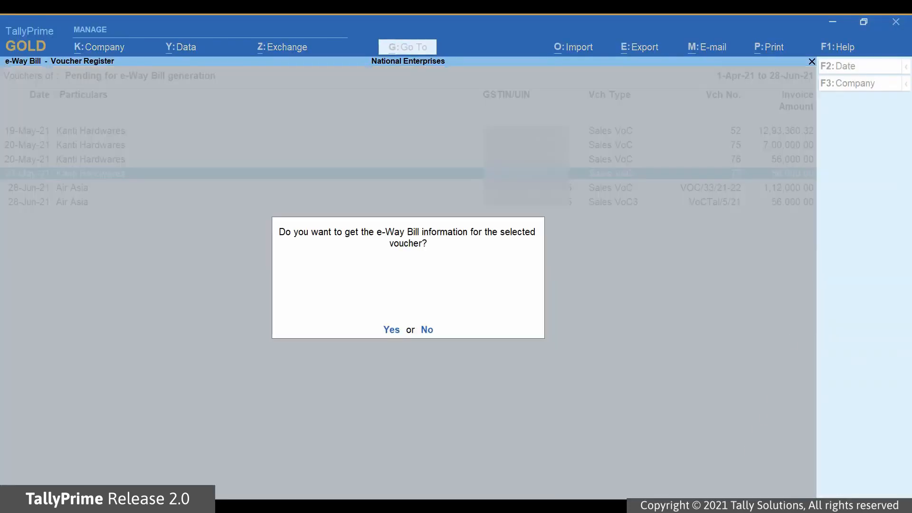
{"action": "key", "text": "y"}
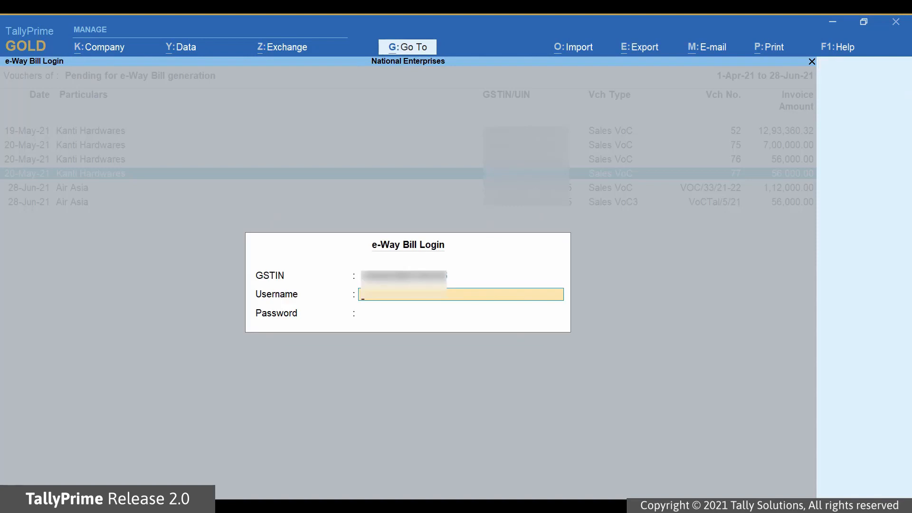
Log in to the e-Way Bill system with the account username and password, and dismiss the exchange summary.
{"action": "type", "text": "*************"}
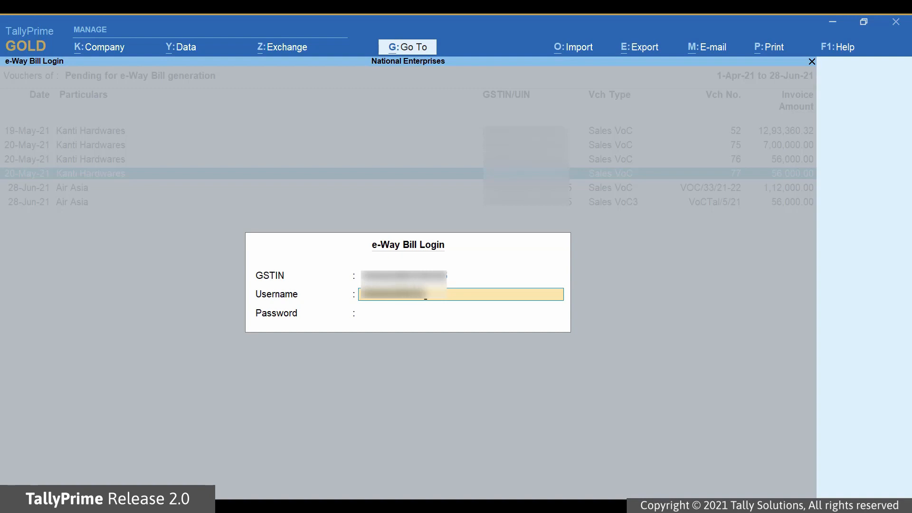
{"action": "type", "text": "***"}
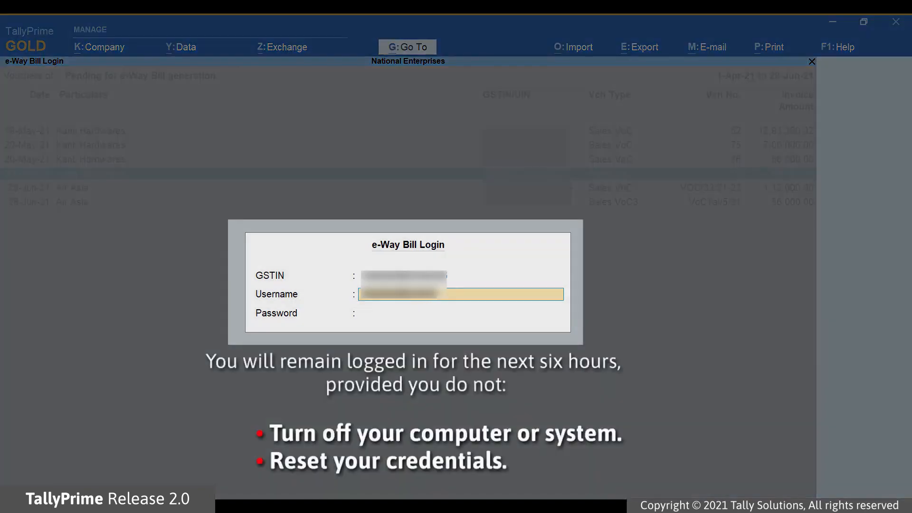
{"action": "type", "text": "*"}
{"action": "key", "text": "Return"}
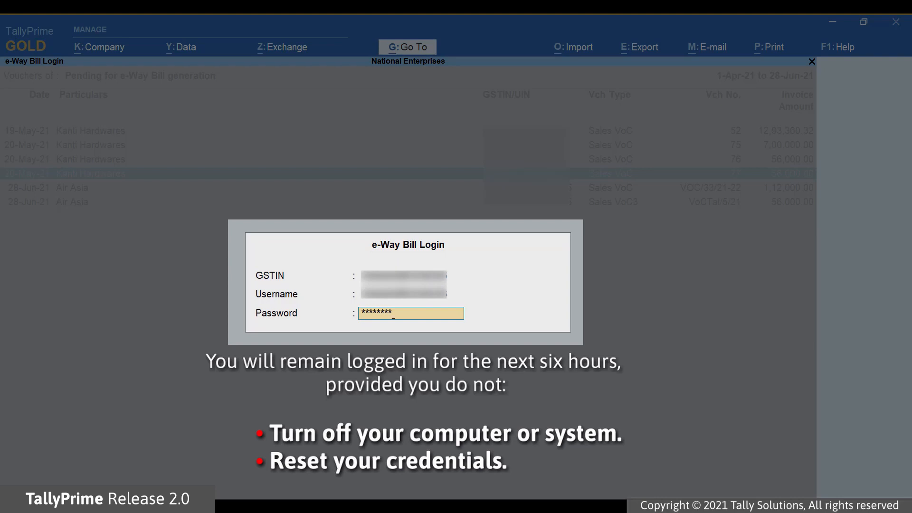
{"action": "key", "text": "Return"}
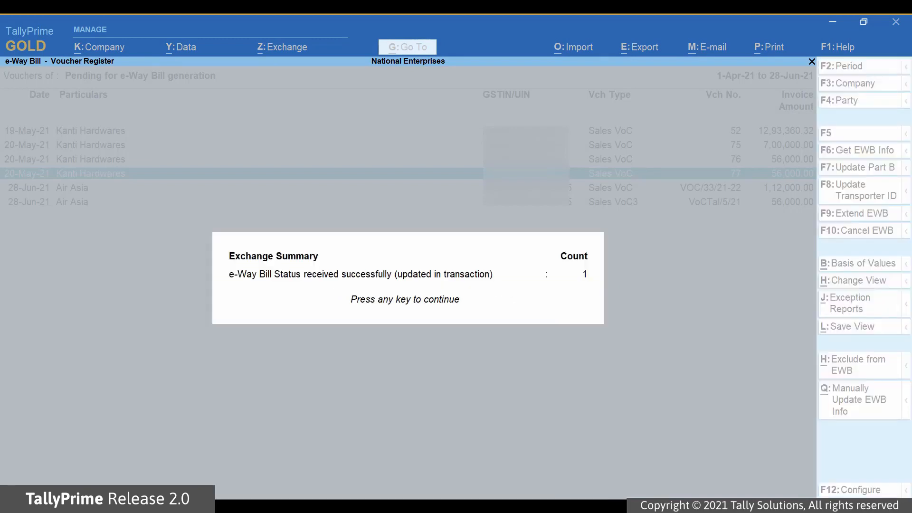
{"action": "key", "text": "Return"}
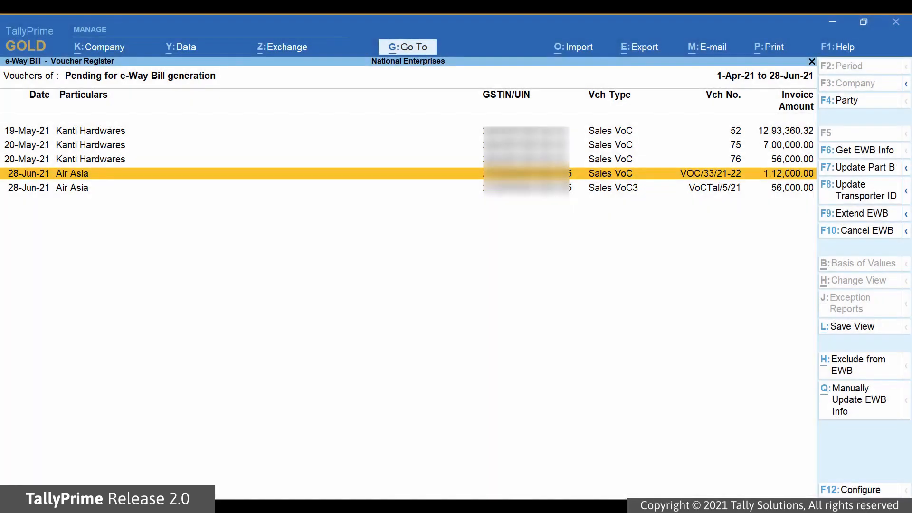
Return to the e-Way Bill report and open the vouchers with e-Way Bills generated without Part B.
{"action": "key", "text": "Escape"}
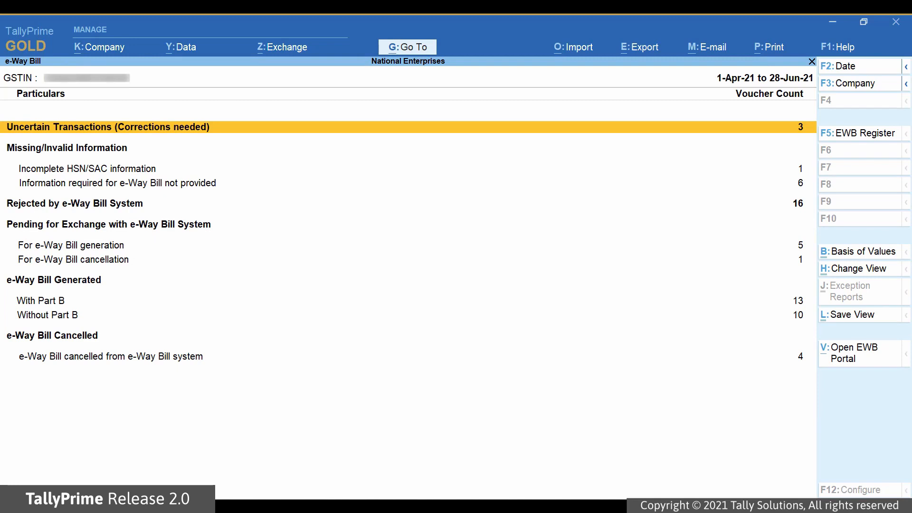
{"action": "key", "text": "Down"}
{"action": "key", "text": "Down"}
{"action": "key", "text": "Down"}
{"action": "key", "text": "Down"}
{"action": "key", "text": "Down"}
{"action": "key", "text": "Down"}
{"action": "key", "text": "Down"}
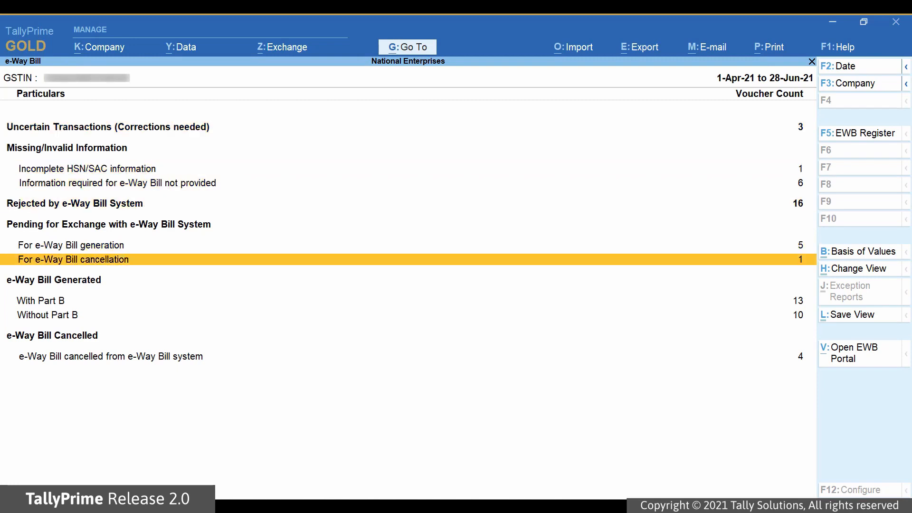
{"action": "key", "text": "Return"}
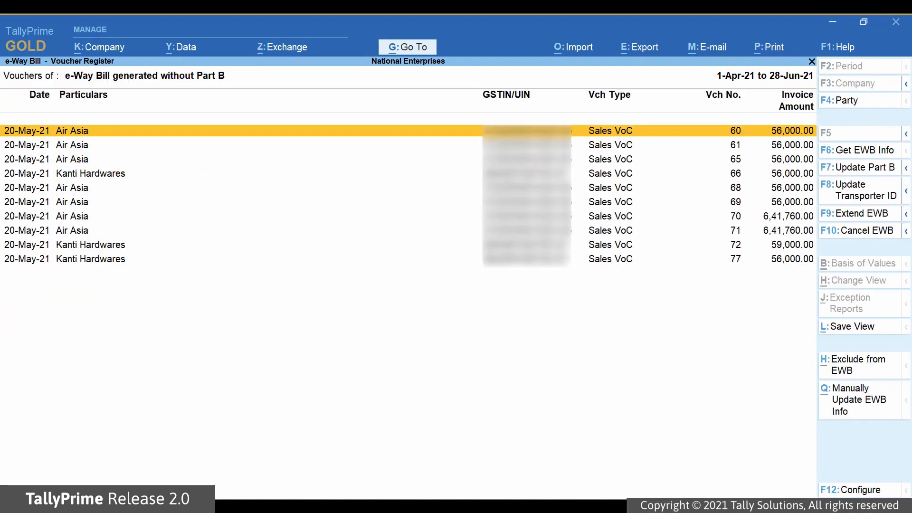
Locate voucher 77 in the list of e-Way Bills generated without Part B, and return to the report.
{"action": "key", "text": "Down"}
{"action": "key", "text": "Down"}
{"action": "key", "text": "Down"}
{"action": "key", "text": "Down"}
{"action": "key", "text": "Down"}
{"action": "key", "text": "Down"}
{"action": "key", "text": "Down"}
{"action": "key", "text": "Down"}
{"action": "key", "text": "Down"}
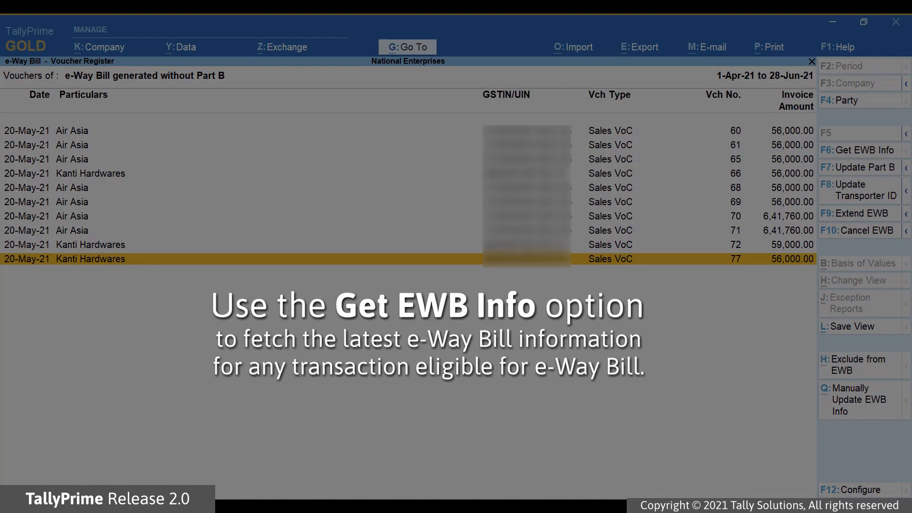
{"action": "key", "text": "Escape"}
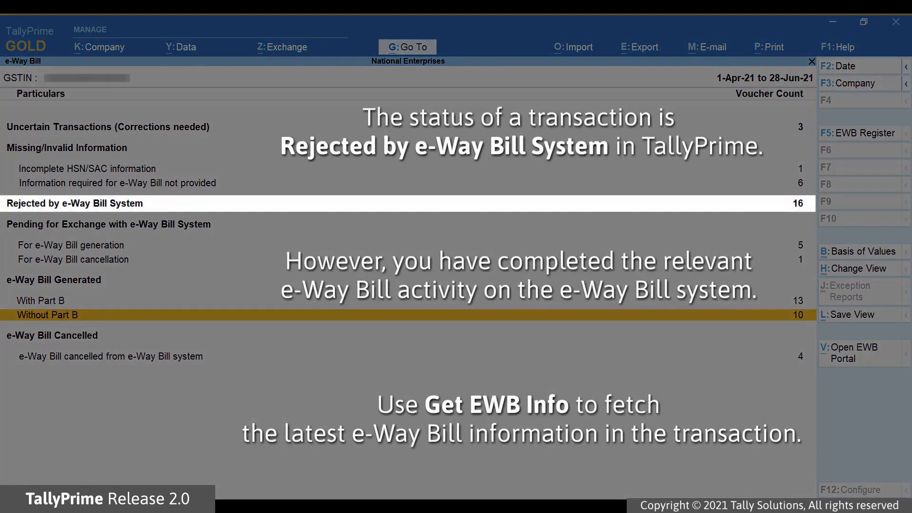
Open the vouchers rejected by the e-Way Bill system and fetch the e-Way Bill information for voucher 53.
{"action": "key", "text": "Up"}
{"action": "key", "text": "Up"}
{"action": "key", "text": "Up"}
{"action": "key", "text": "Up"}
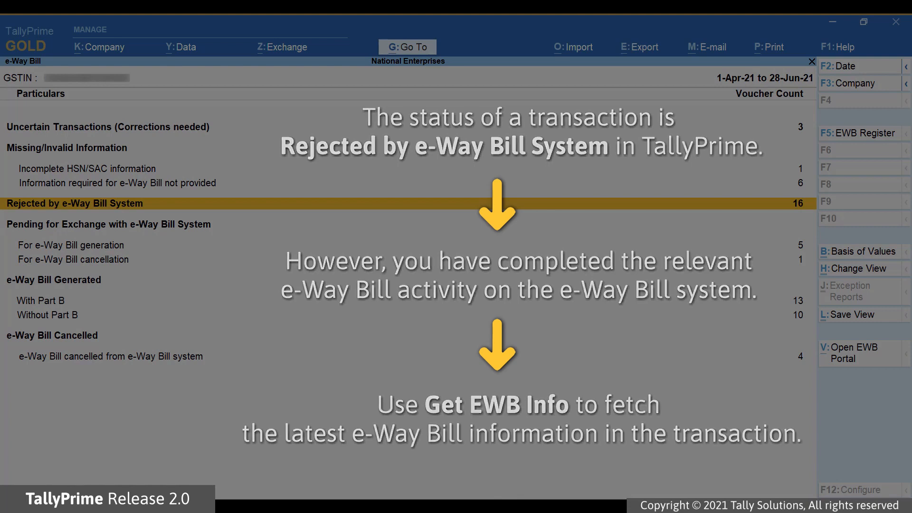
{"action": "key", "text": "Return"}
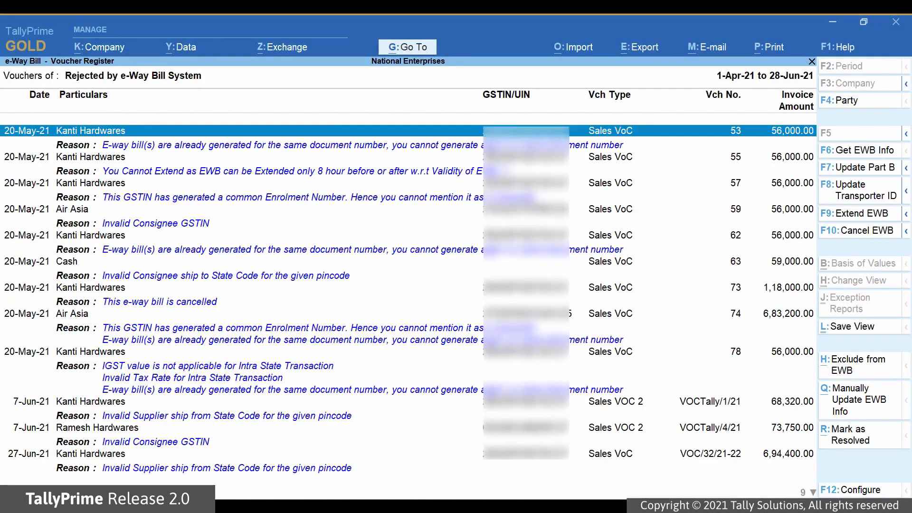
{"action": "left_click", "coordinate": [855, 150]}
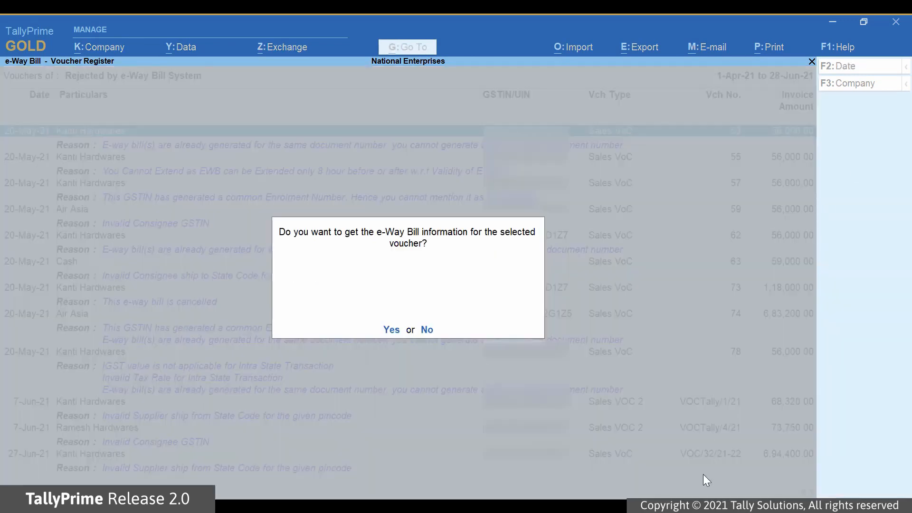
{"action": "key", "text": "y"}
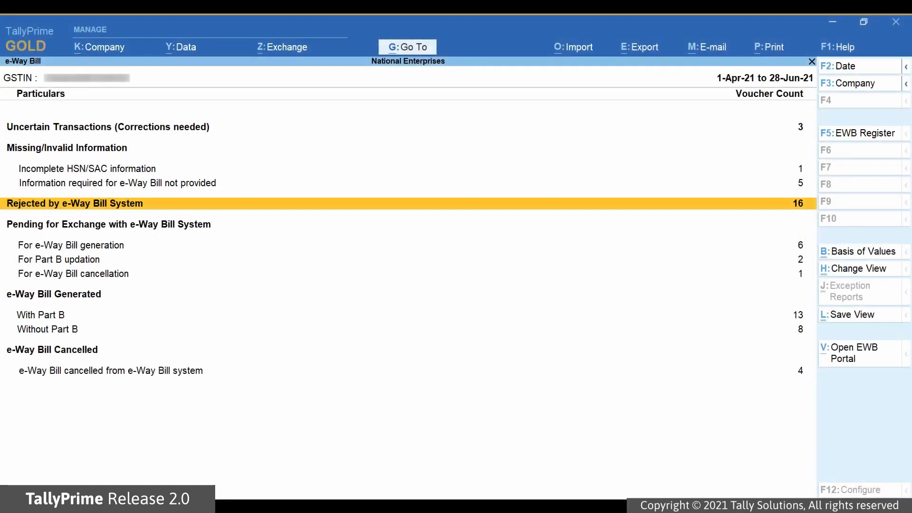
Open the vouchers pending for Part B updation and start updating Part B for Kanti Hardwares voucher 58.
{"action": "key", "text": "Down"}
{"action": "key", "text": "Down"}
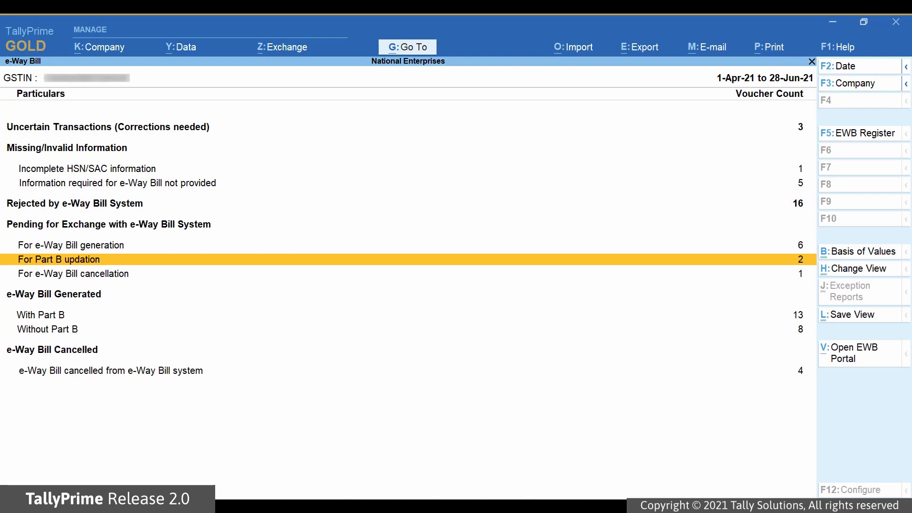
{"action": "key", "text": "Return"}
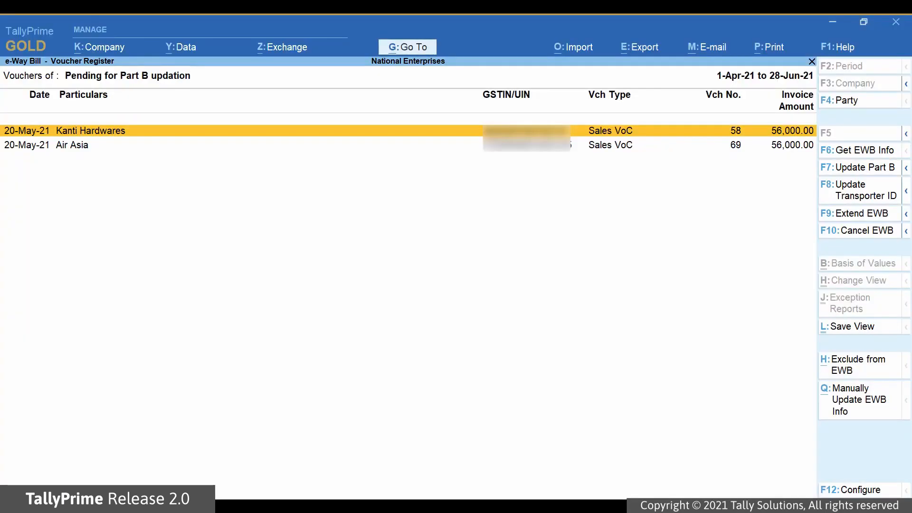
{"action": "key", "text": "space"}
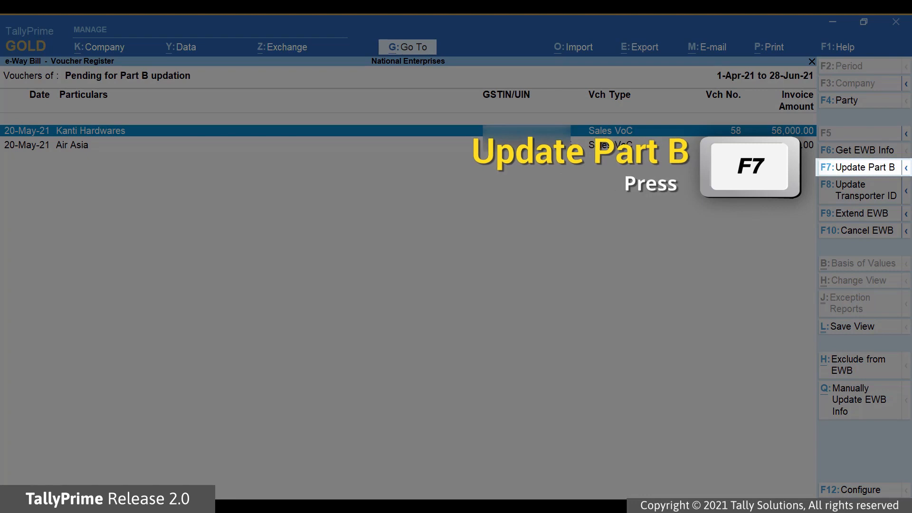
{"action": "left_click", "coordinate": [863, 170]}
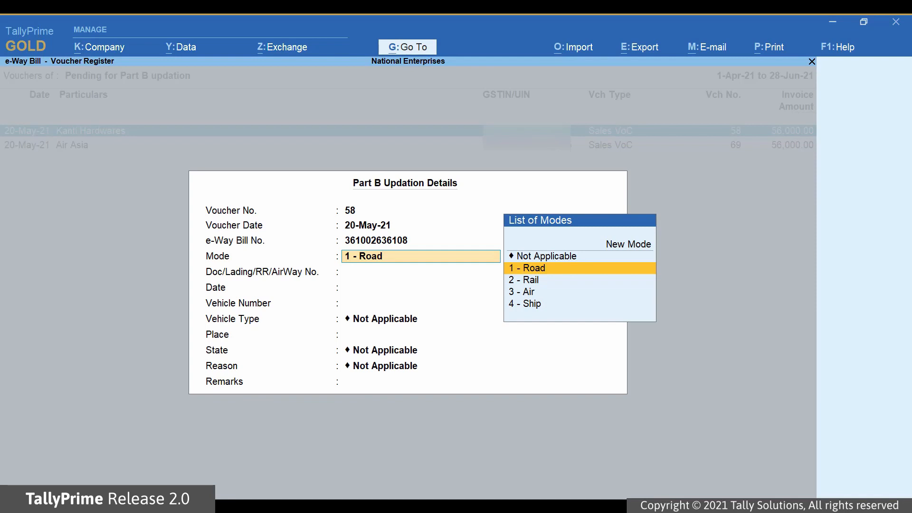
{"action": "key", "text": "Return"}
{"action": "type", "text": "KA03"}
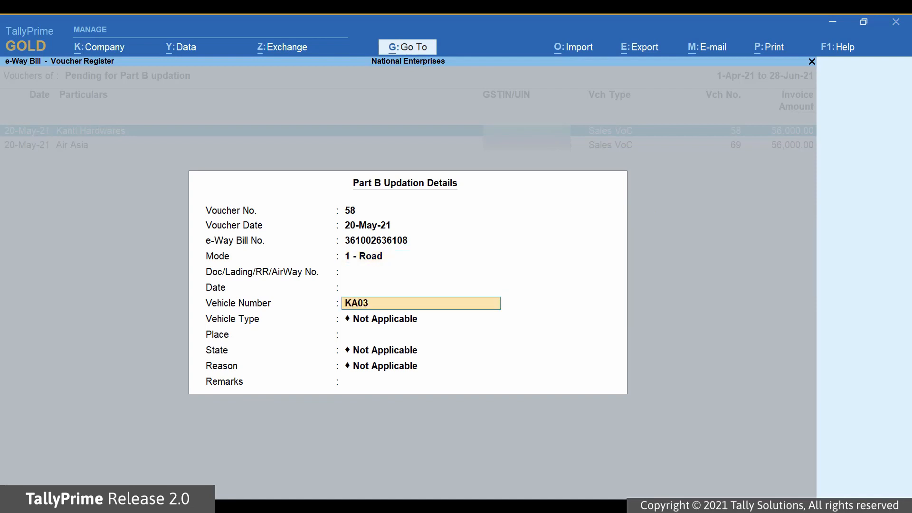
{"action": "type", "text": "A4433"}
{"action": "key", "text": "Return"}
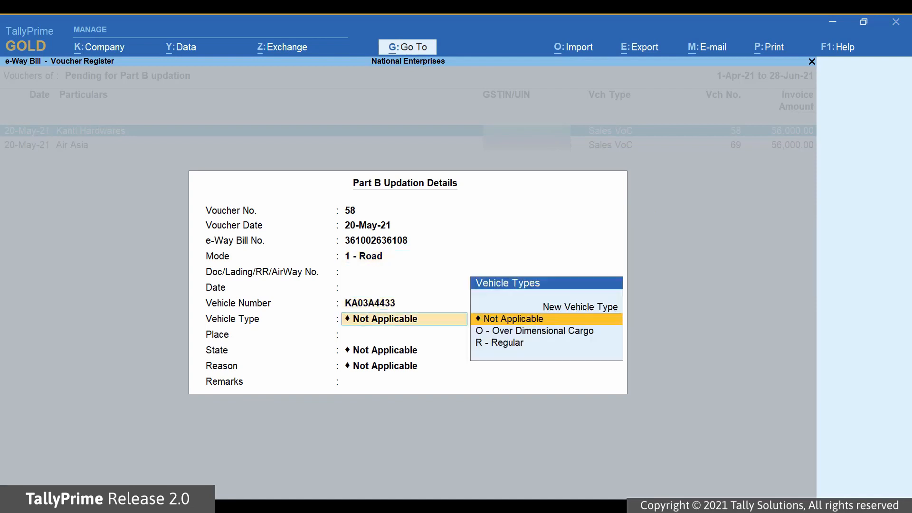
Set the vehicle type to R - Regular, keep Bangalore as the place, and choose Karnataka as the state.
{"action": "key", "text": "Down"}
{"action": "key", "text": "Down"}
{"action": "key", "text": "Return"}
{"action": "key", "text": "Return"}
{"action": "type", "text": "kar"}
{"action": "key", "text": "Return"}
Set the reason to 3 - Others (Pls. Specify) with the remark "Transfered to customer vehicle", and save the Part B details.
{"action": "key", "text": "Down"}
{"action": "key", "text": "Down"}
{"action": "key", "text": "Down"}
{"action": "key", "text": "Return"}
{"action": "type", "text": "Transfered to customer vehicle"}
{"action": "key", "text": "ctrl+a"}
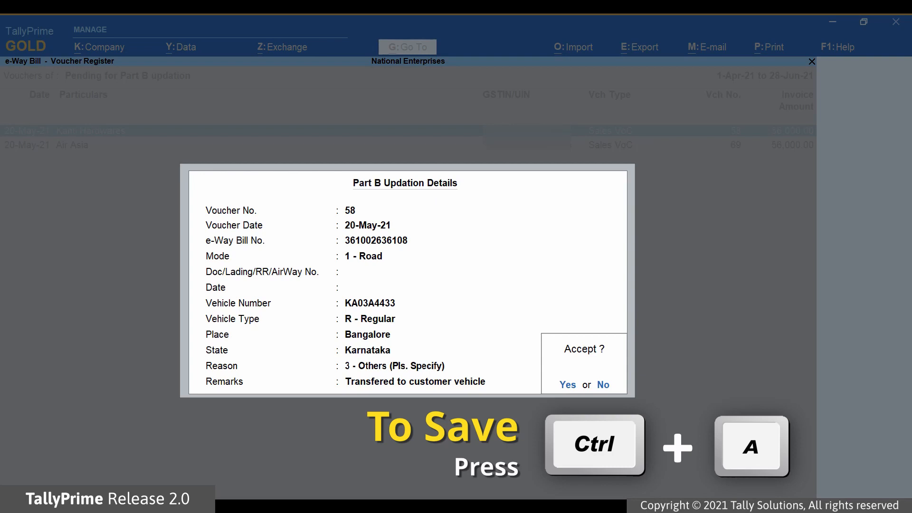
{"action": "key", "text": "ctrl+a"}
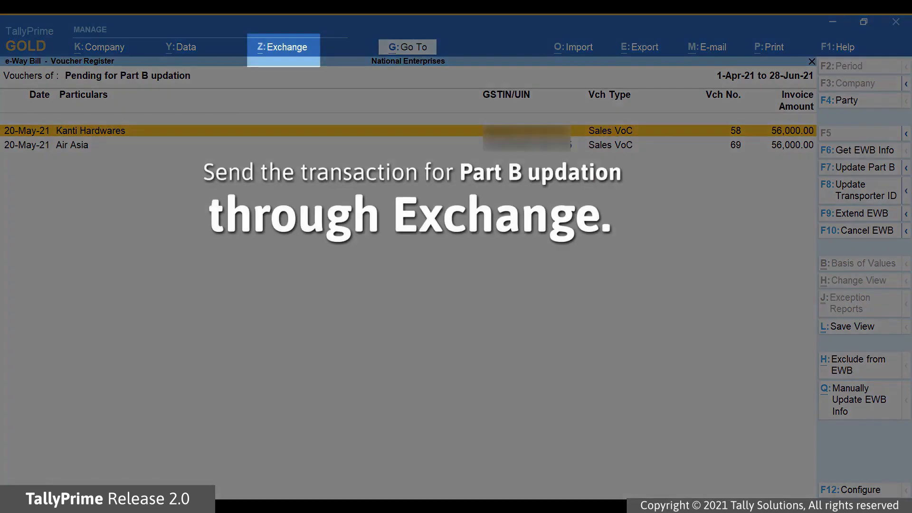
Return to the e-Way Bill report and open the Send for e-Way Bill exchange list.
{"action": "key", "text": "Escape"}
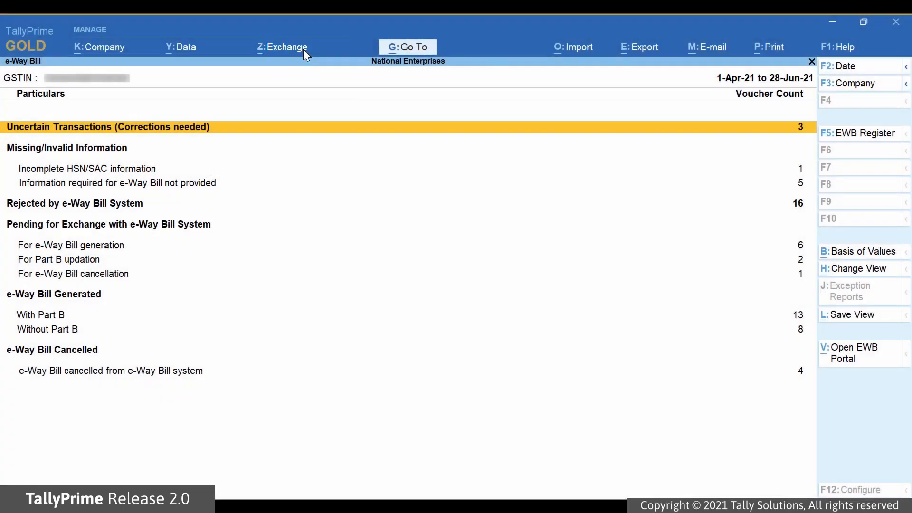
{"action": "left_click", "coordinate": [303, 49]}
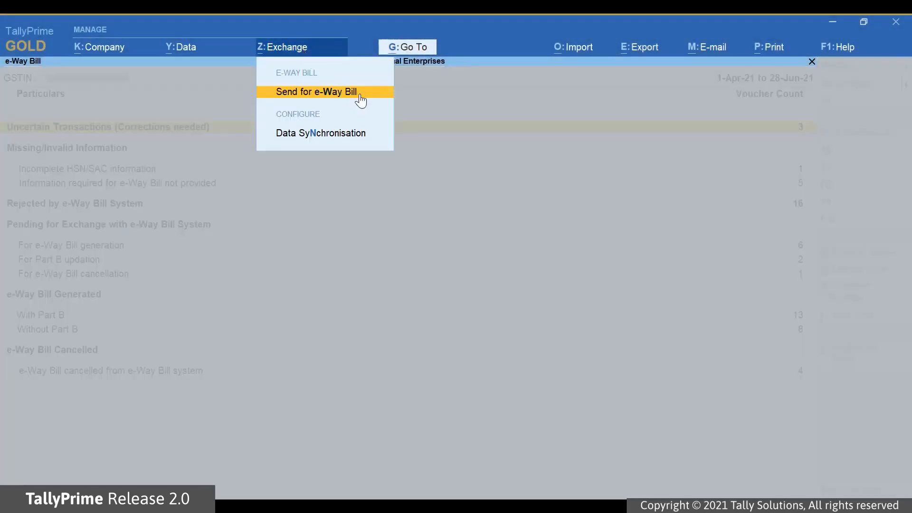
{"action": "left_click", "coordinate": [360, 98]}
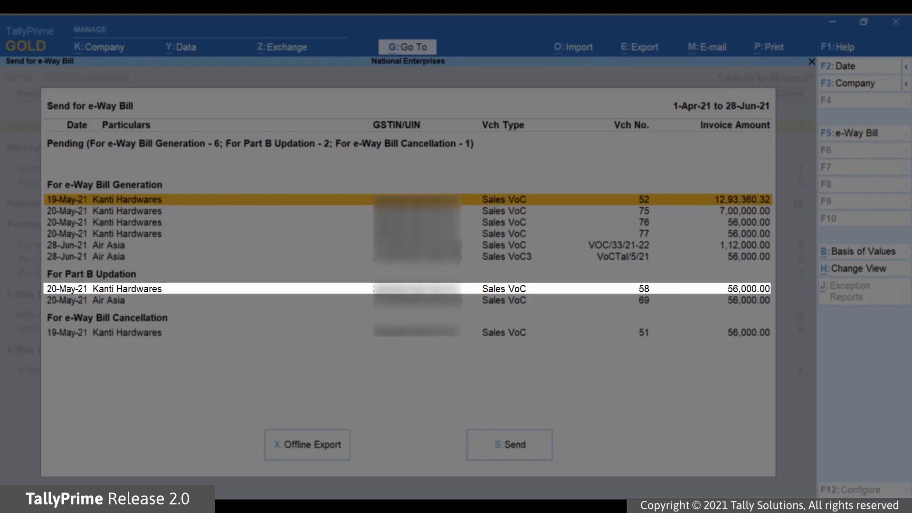
Send Kanti Hardwares voucher 58 for Part B updation, dismiss the exchange summary, and return to the e-Way Bill report.
{"action": "key", "text": "Down"}
{"action": "key", "text": "Down"}
{"action": "key", "text": "Down"}
{"action": "key", "text": "Down"}
{"action": "key", "text": "Down"}
{"action": "key", "text": "Down"}
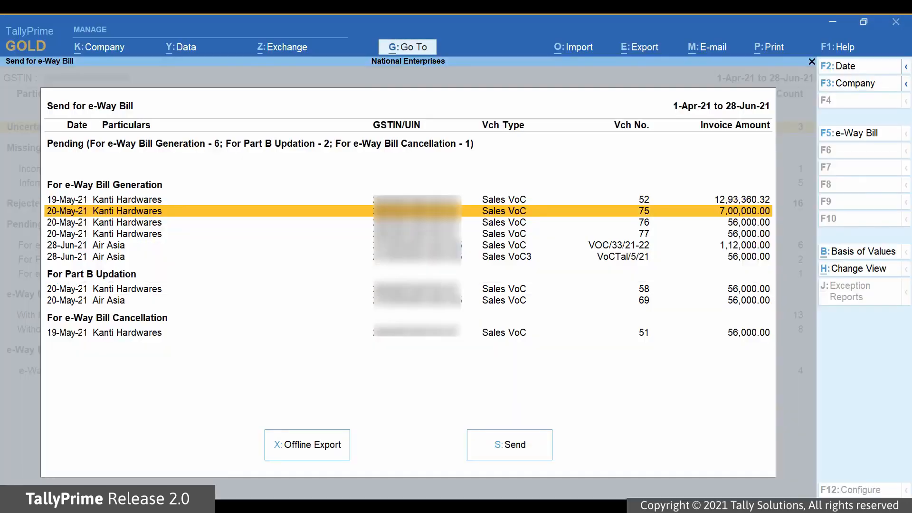
{"action": "key", "text": "space"}
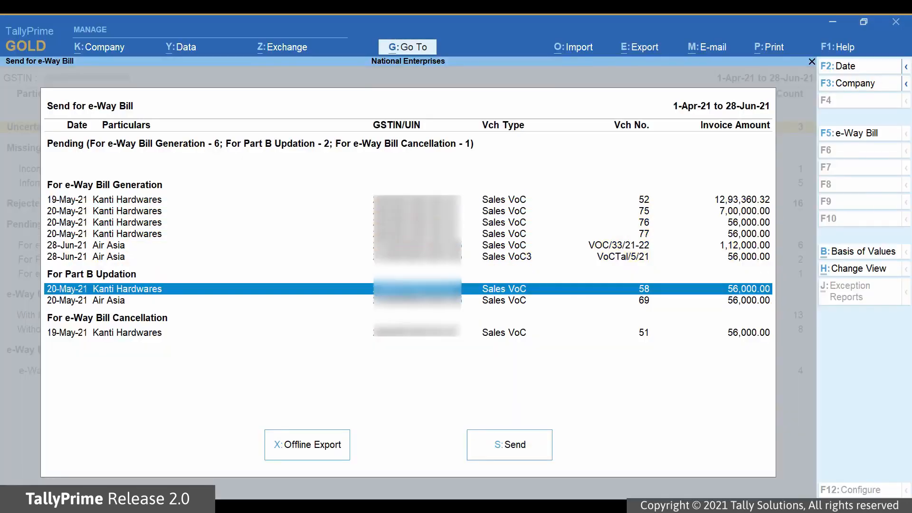
{"action": "left_click", "coordinate": [545, 451]}
{"action": "key", "text": "y"}
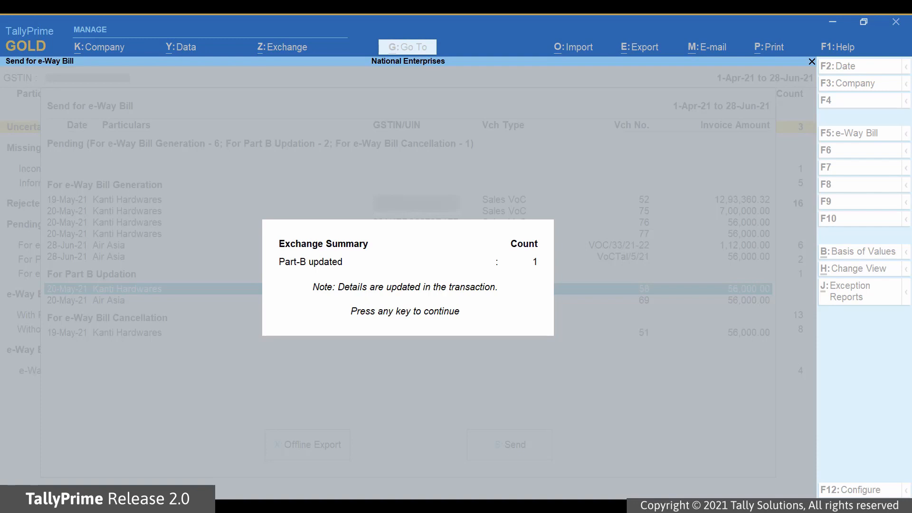
{"action": "key", "text": "Return"}
{"action": "key", "text": "Escape"}
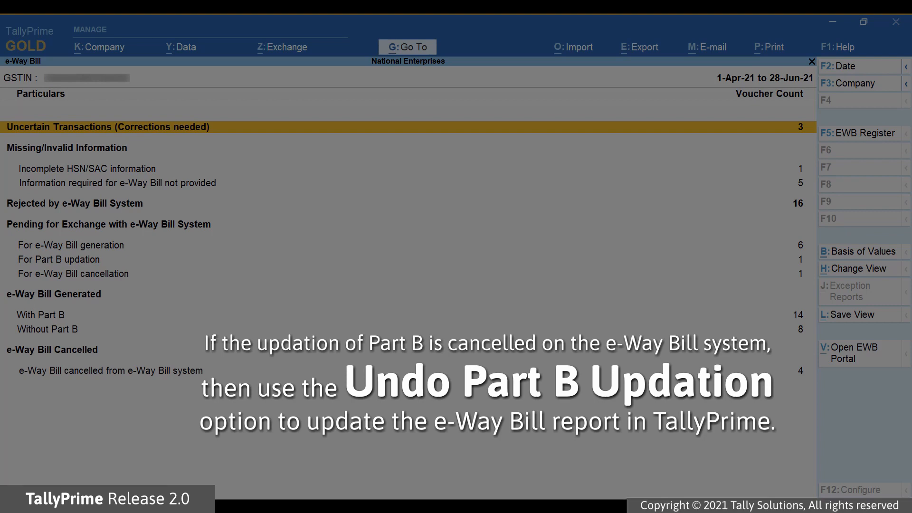
Open the list of vouchers whose e-Way Bills were generated with Part B from the e-Way Bill report.
{"action": "key", "text": "Down"}
{"action": "key", "text": "Down"}
{"action": "key", "text": "Down"}
{"action": "key", "text": "Down"}
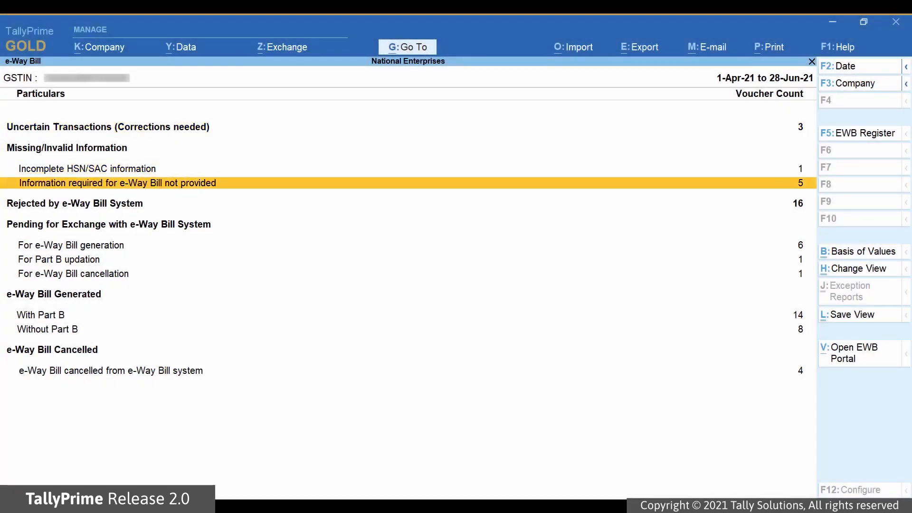
{"action": "key", "text": "Down"}
{"action": "key", "text": "Down"}
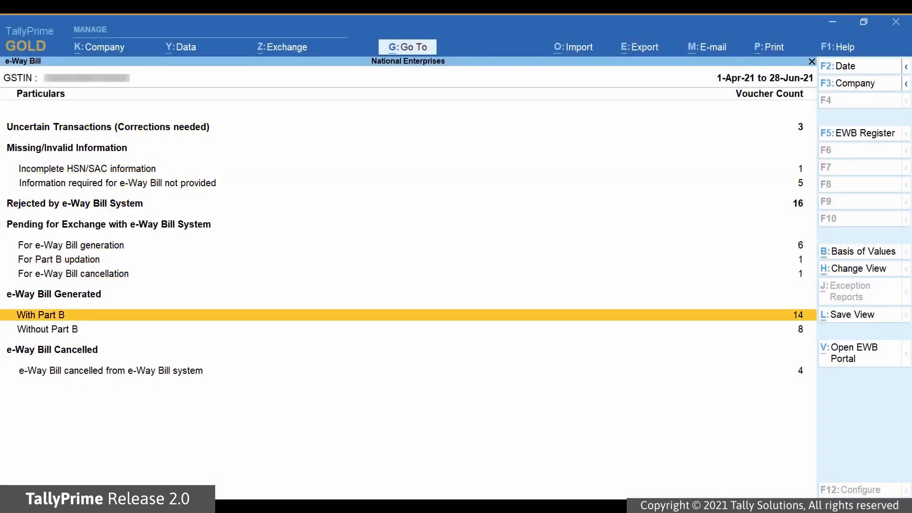
{"action": "key", "text": "Return"}
Undo the Part B updation for Air Asia voucher 67, confirm it, and return to the e-Way Bill report.
{"action": "key", "text": "Down"}
{"action": "key", "text": "Down"}
{"action": "key", "text": "Down"}
{"action": "key", "text": "Down"}
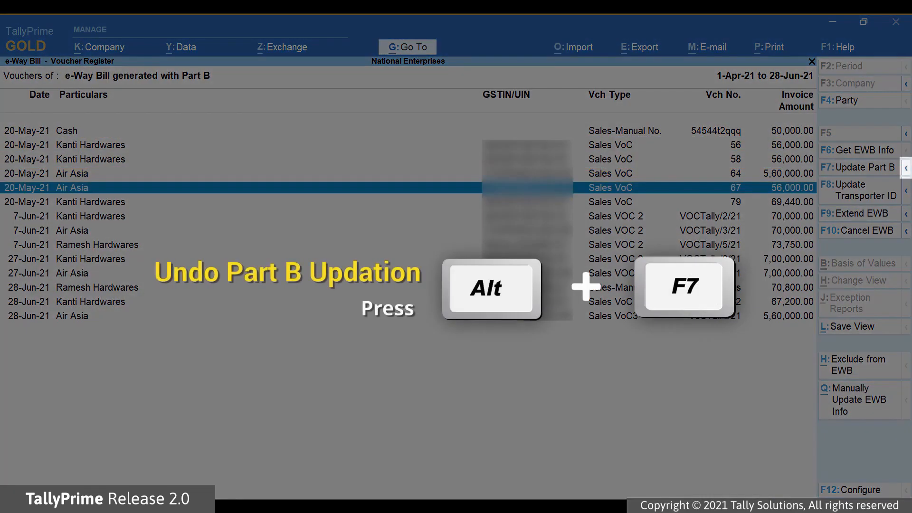
{"action": "left_click", "coordinate": [906, 168]}
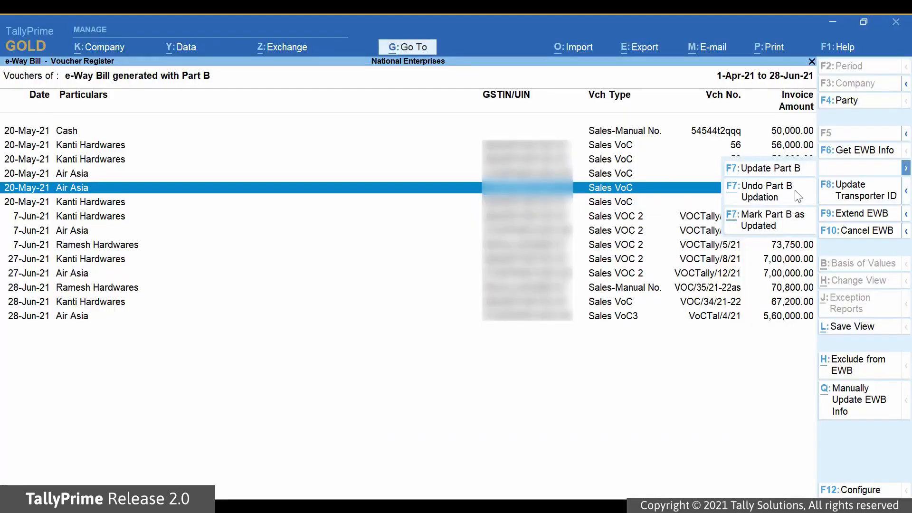
{"action": "left_click", "coordinate": [796, 196]}
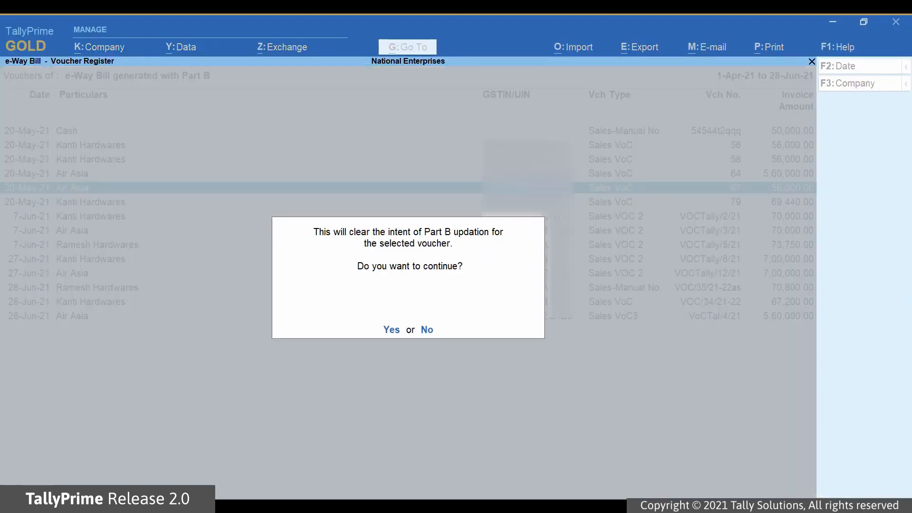
{"action": "key", "text": "y"}
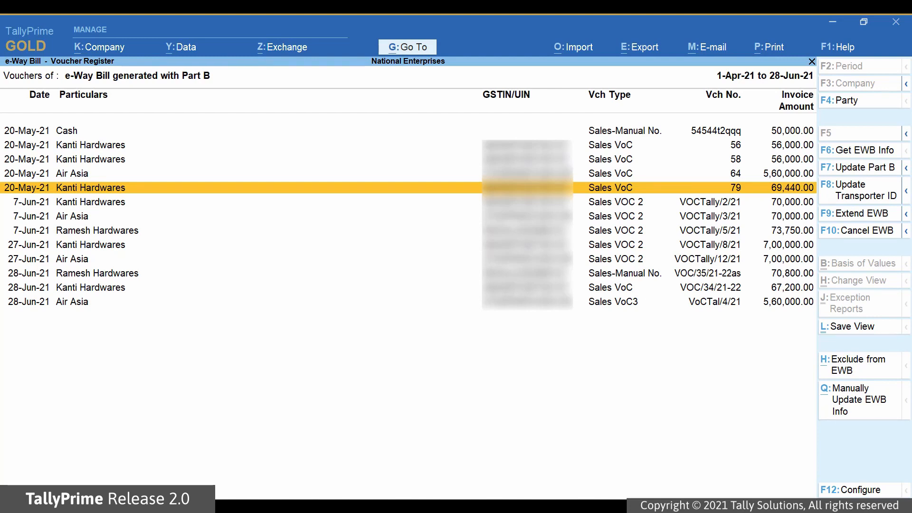
{"action": "key", "text": "Escape"}
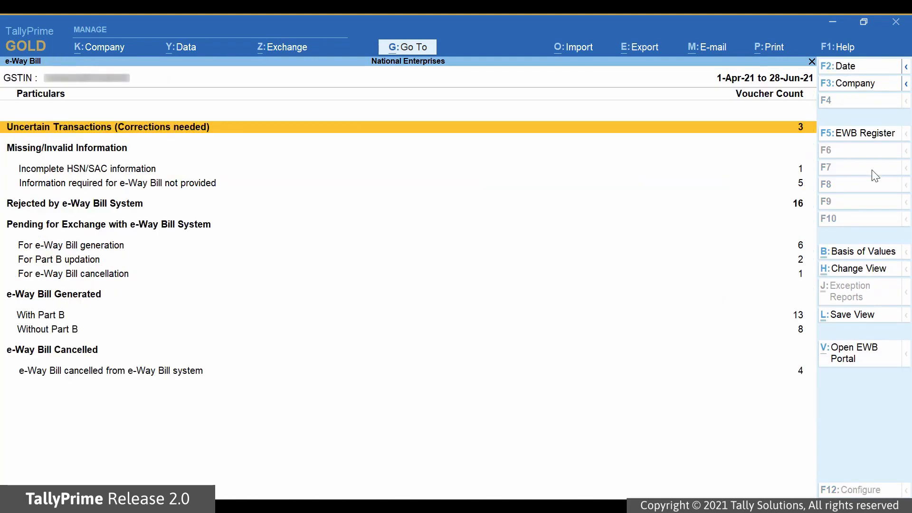
View the vouchers pending for Part B updation and return to the e-Way Bill report.
{"action": "key", "text": "Down"}
{"action": "key", "text": "Down"}
{"action": "key", "text": "Down"}
{"action": "key", "text": "Down"}
{"action": "key", "text": "Down"}
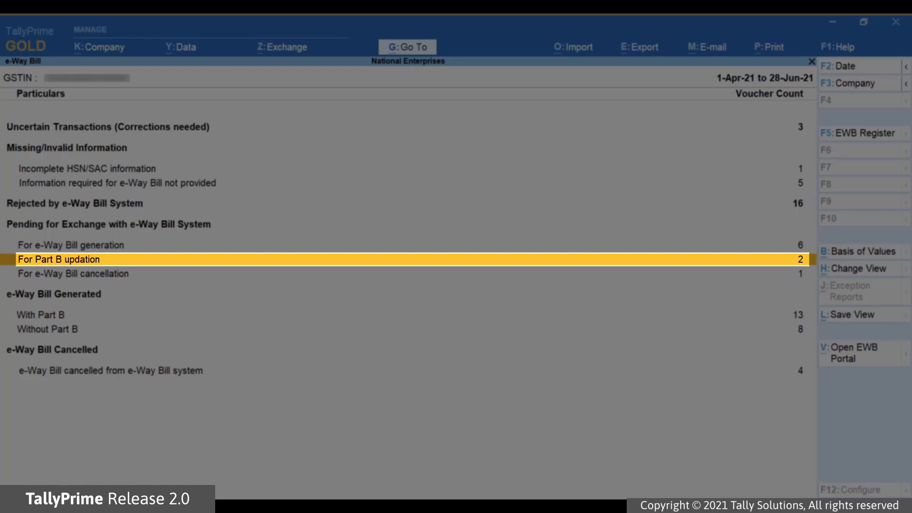
{"action": "key", "text": "Return"}
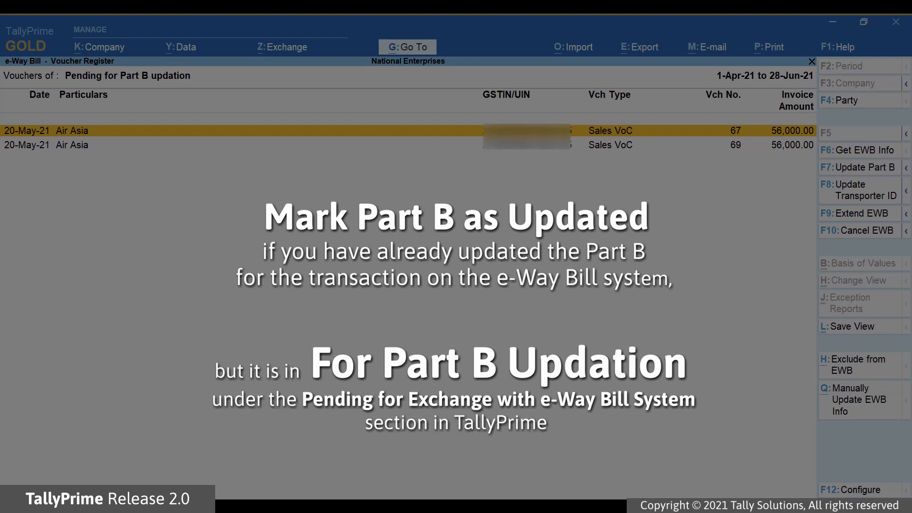
{"action": "key", "text": "Escape"}
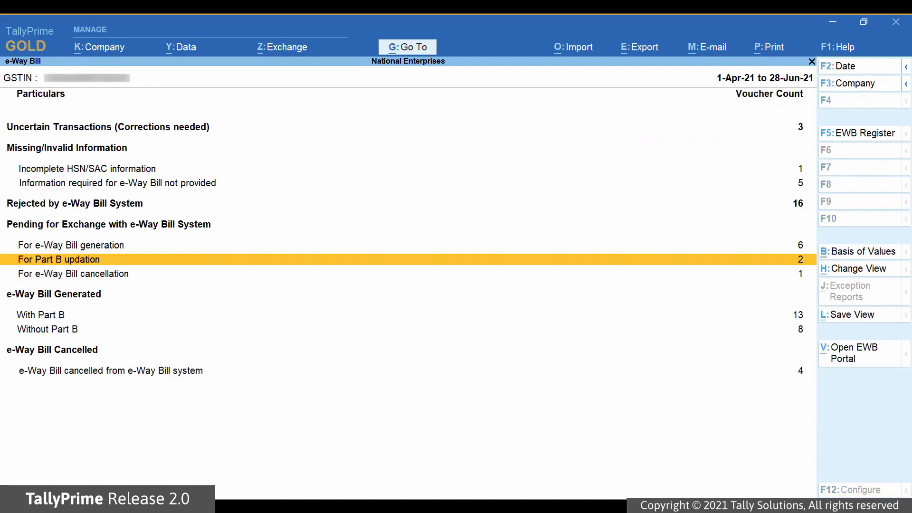
Mark Part B as updated for the pending Air Asia voucher 69, accept its existing details, and return to the report.
{"action": "key", "text": "Return"}
{"action": "key", "text": "Down"}
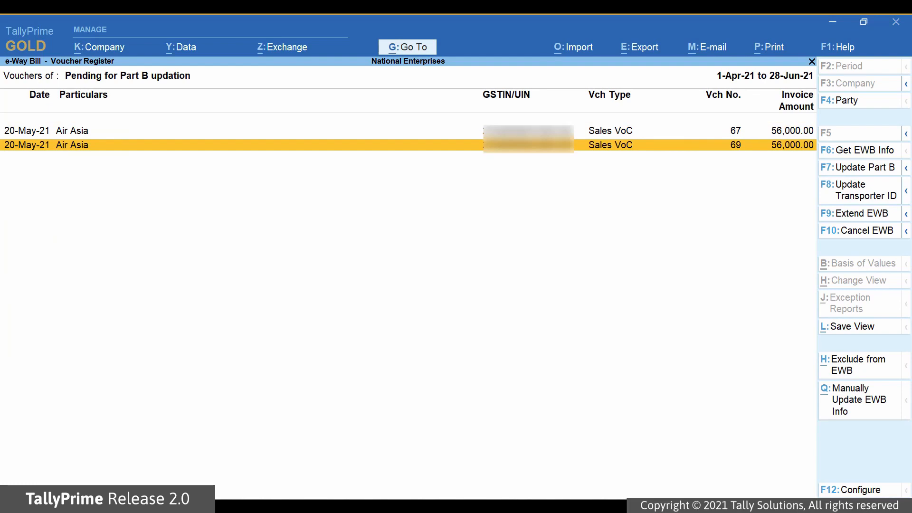
{"action": "key", "text": "space"}
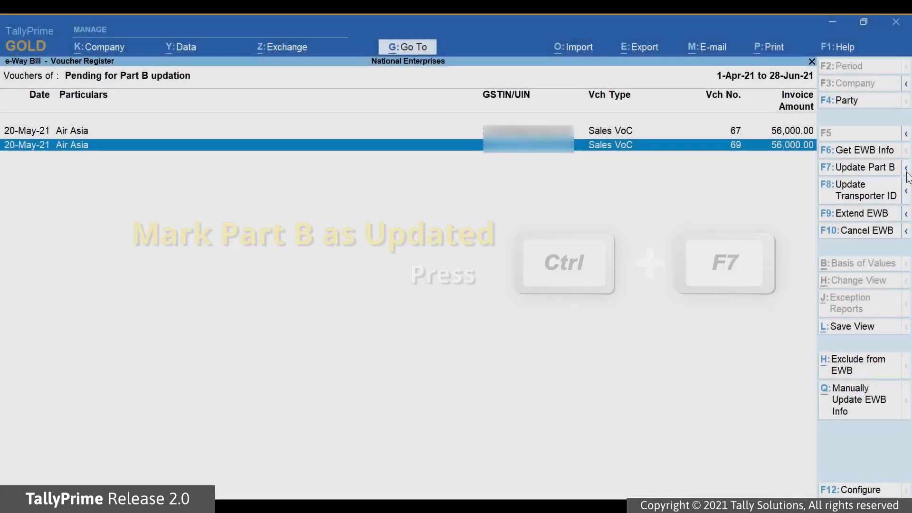
{"action": "left_click", "coordinate": [906, 169]}
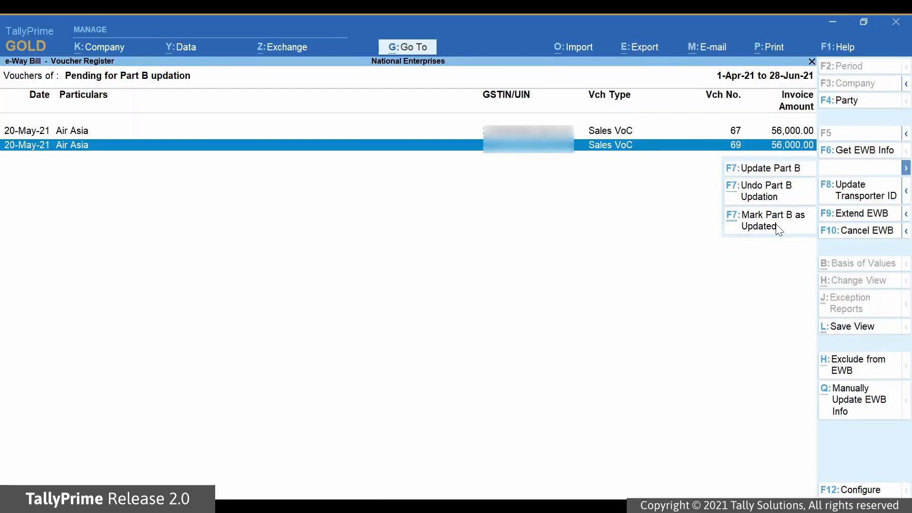
{"action": "left_click", "coordinate": [777, 228]}
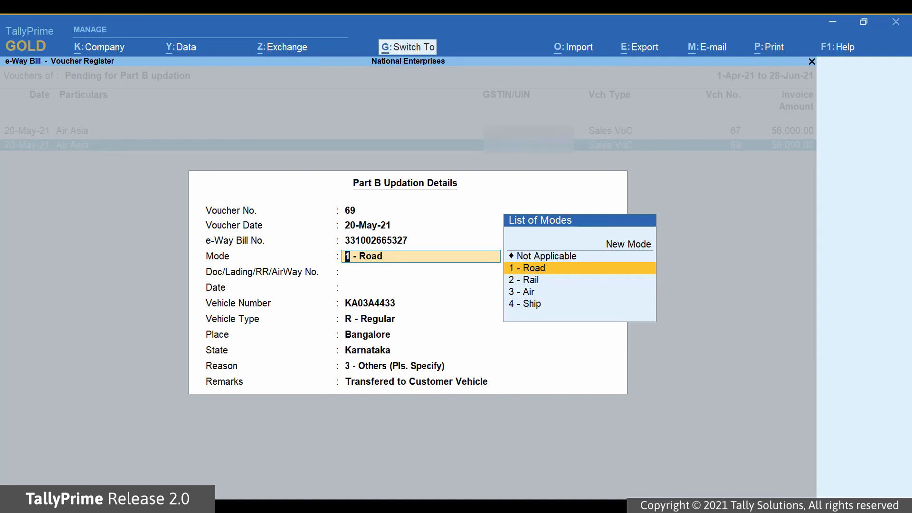
{"action": "key", "text": "ctrl+a"}
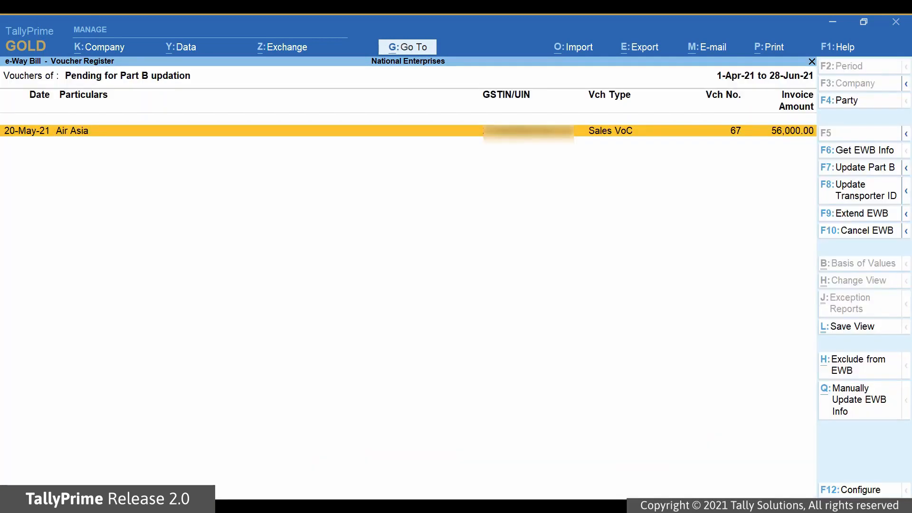
{"action": "key", "text": "Escape"}
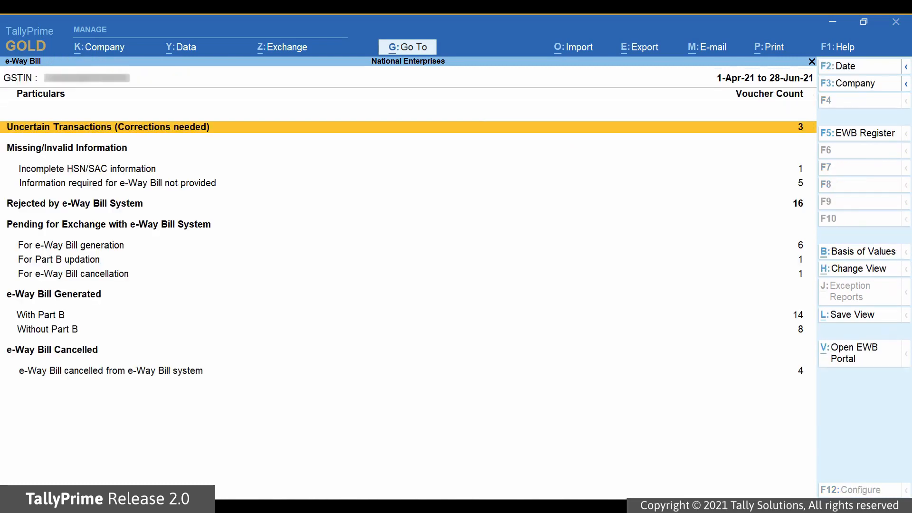
Check Air Asia voucher 69 in the list of e-Way Bills generated with Part B.
{"action": "key", "text": "Down"}
{"action": "key", "text": "Down"}
{"action": "key", "text": "Down"}
{"action": "key", "text": "Down"}
{"action": "key", "text": "Down"}
{"action": "key", "text": "Down"}
{"action": "key", "text": "Down"}
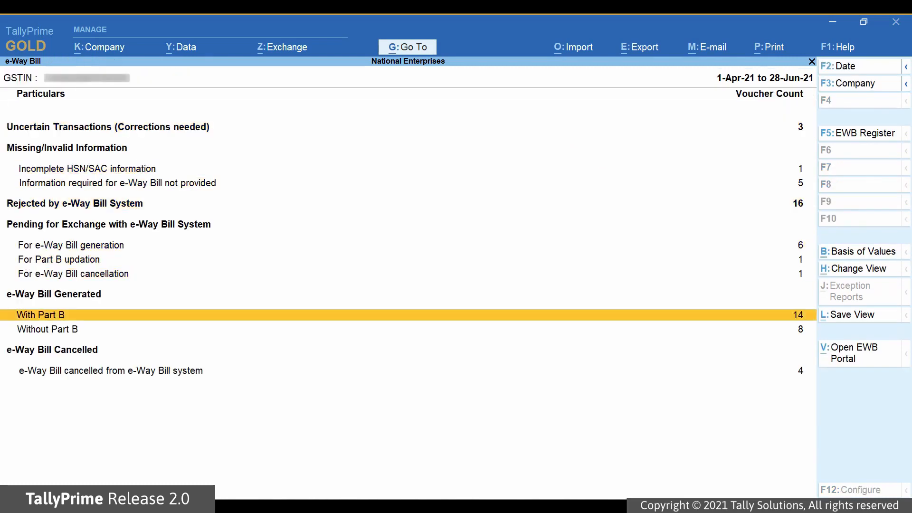
{"action": "key", "text": "Return"}
{"action": "key", "text": "Down"}
{"action": "key", "text": "Down"}
{"action": "key", "text": "Down"}
{"action": "key", "text": "Down"}
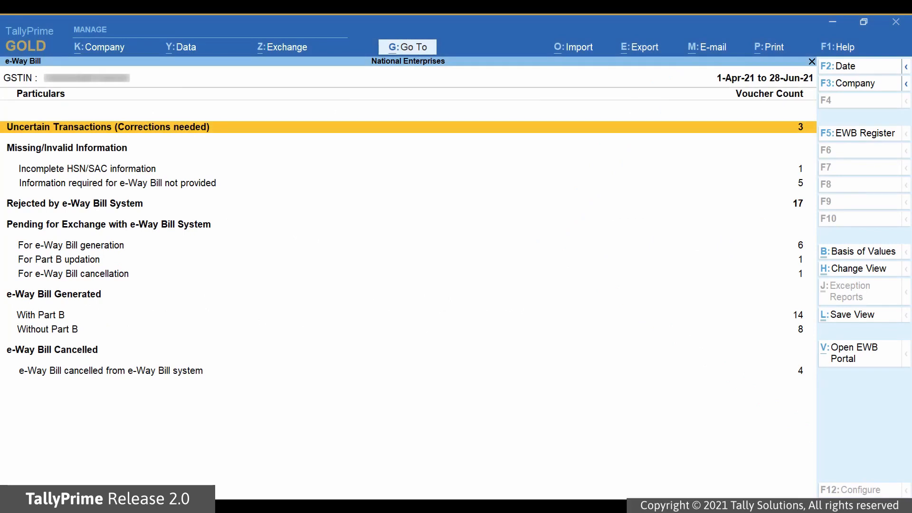
Open the With Part B voucher list under e-Way Bill Generated.
{"action": "key", "text": "Down"}
{"action": "key", "text": "Down"}
{"action": "key", "text": "Down"}
{"action": "key", "text": "Down"}
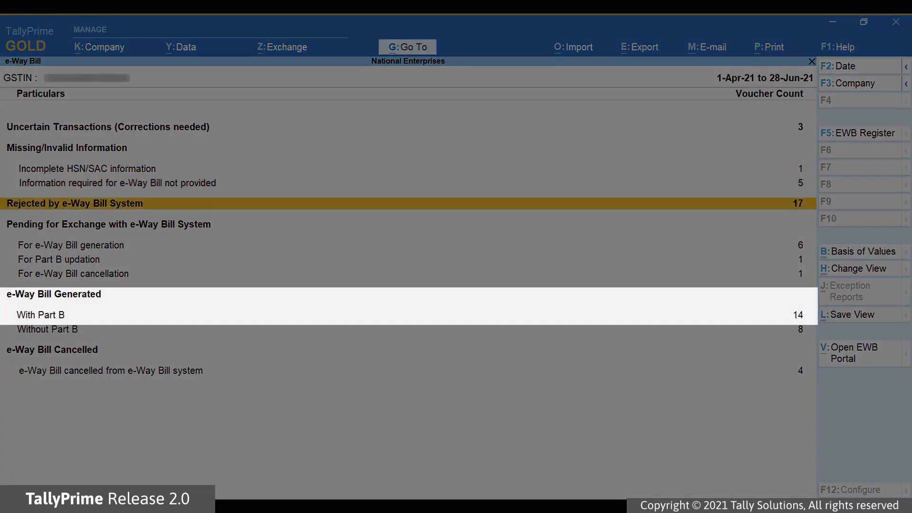
{"action": "key", "text": "Down"}
{"action": "key", "text": "Down"}
{"action": "key", "text": "Down"}
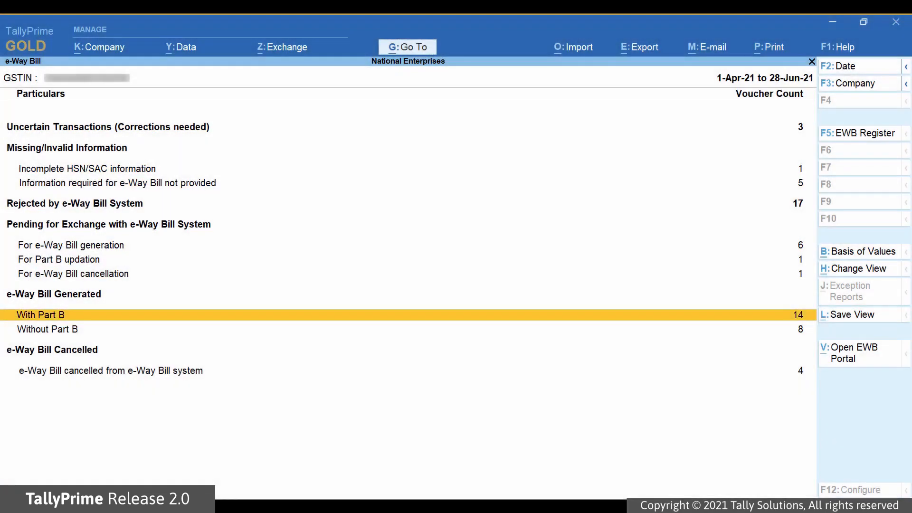
{"action": "key", "text": "Return"}
Open the Update Transporter ID details for Kanti Hardwares voucher 92 dated 28-Jun-21.
{"action": "key", "text": "Down"}
{"action": "key", "text": "Down"}
{"action": "key", "text": "Down"}
{"action": "key", "text": "Down"}
{"action": "key", "text": "Down"}
{"action": "key", "text": "Down"}
{"action": "key", "text": "Down"}
{"action": "key", "text": "Down"}
{"action": "key", "text": "Down"}
{"action": "key", "text": "Down"}
{"action": "key", "text": "Down"}
{"action": "key", "text": "Down"}
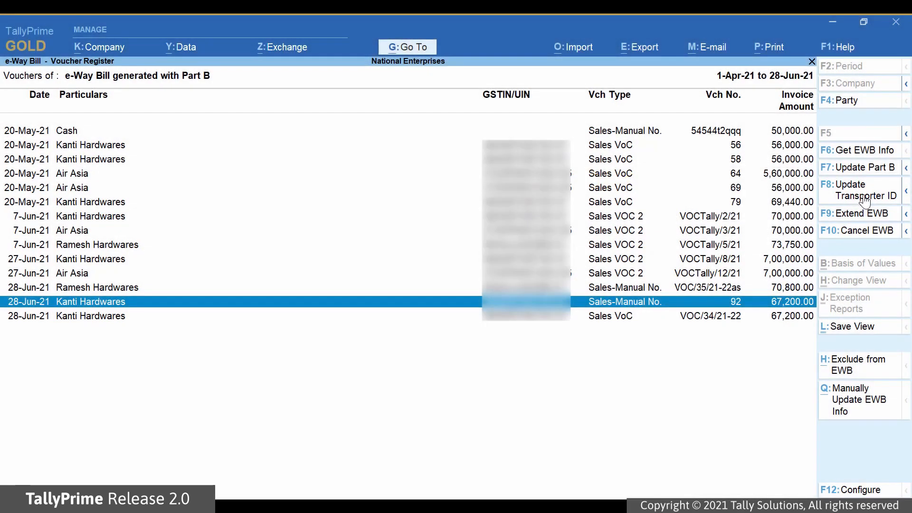
{"action": "left_click", "coordinate": [865, 201]}
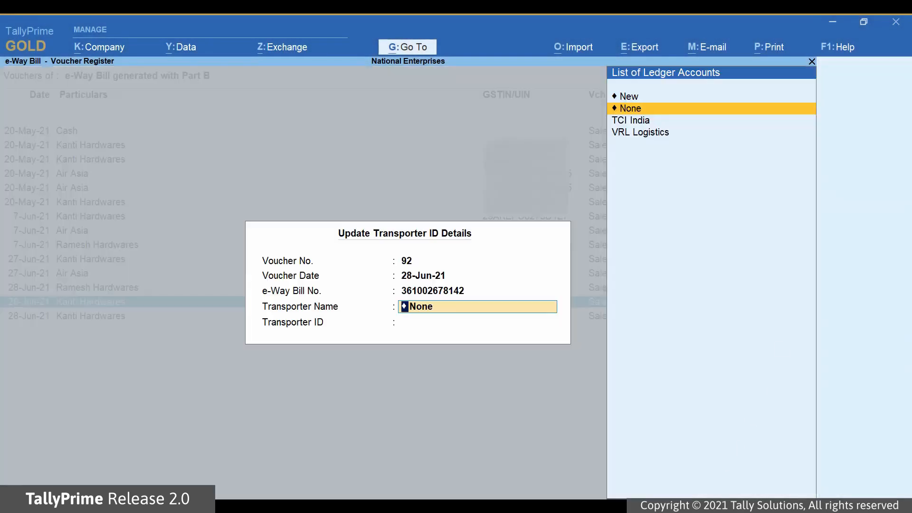
Set the transporter name to VRL Logistics, keep its transporter ID, accept the details, and return to the e-Way Bill report.
{"action": "key", "text": "Down"}
{"action": "key", "text": "Down"}
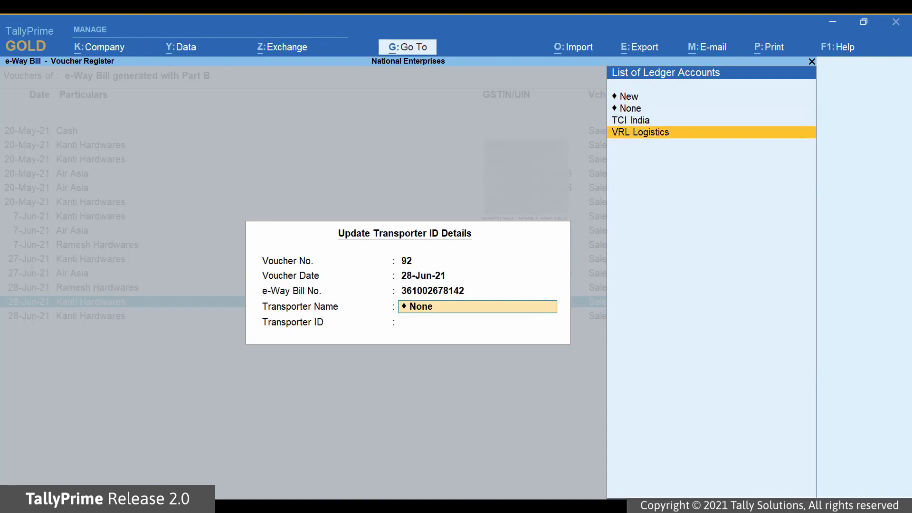
{"action": "key", "text": "Return"}
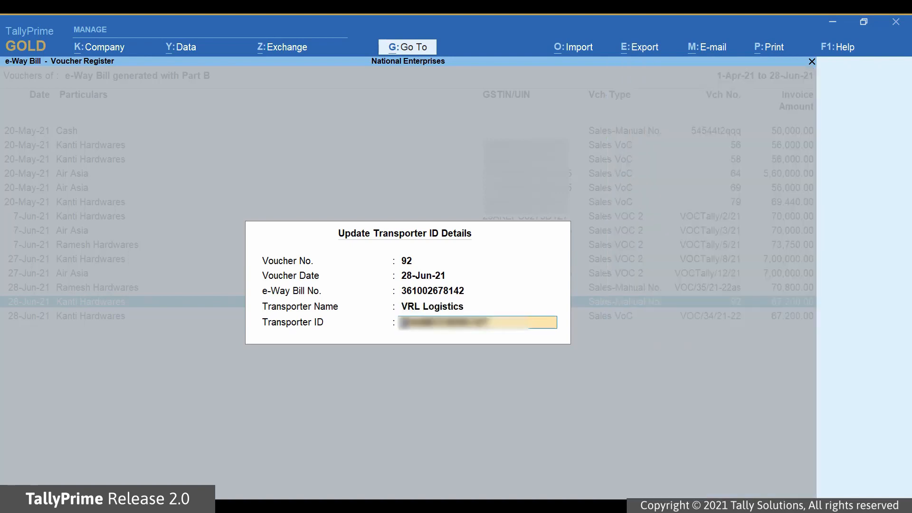
{"action": "key", "text": "Return"}
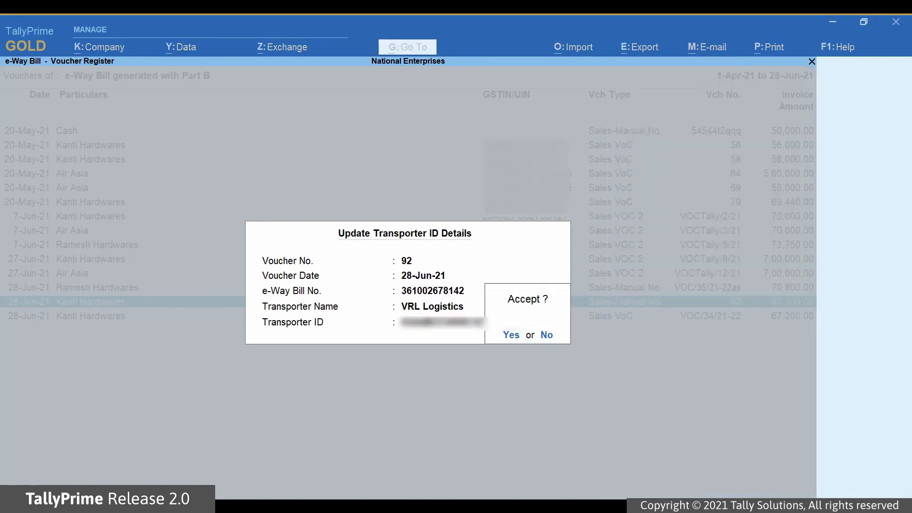
{"action": "key", "text": "Return"}
{"action": "key", "text": "Escape"}
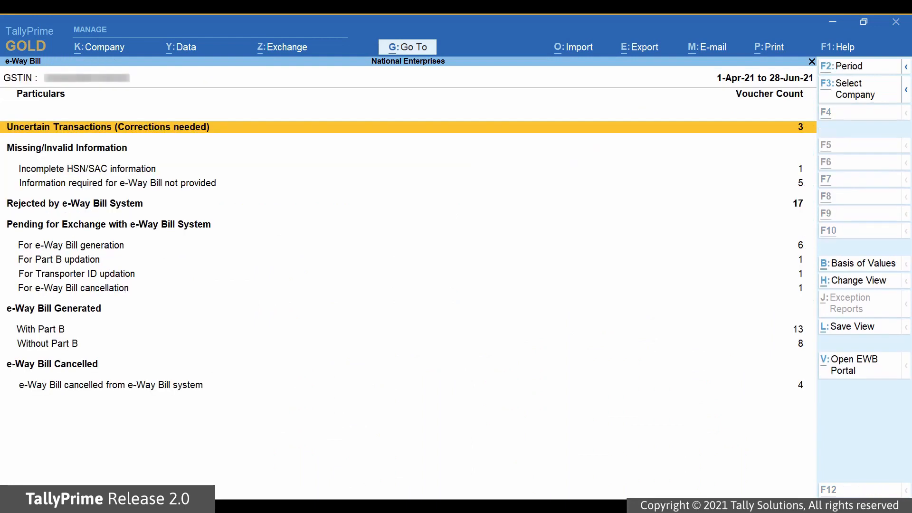
Open the Send for e-Way Bill exchange list and send Kanti Hardwares voucher 92 for Transporter ID updation.
{"action": "key", "text": "alt+z"}
{"action": "key", "text": "Return"}
{"action": "key", "text": "Down"}
{"action": "key", "text": "Down"}
{"action": "key", "text": "Down"}
{"action": "key", "text": "Down"}
{"action": "key", "text": "Down"}
{"action": "key", "text": "Down"}
{"action": "key", "text": "Down"}
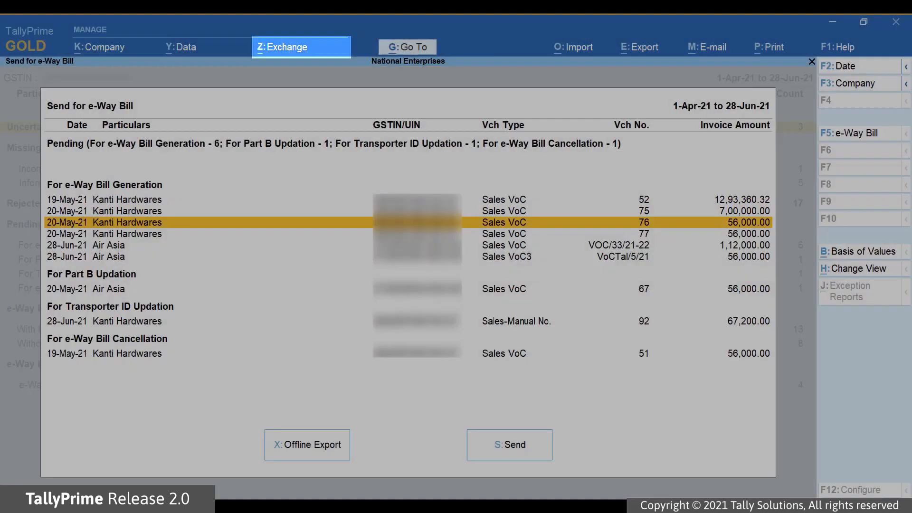
{"action": "key", "text": "space"}
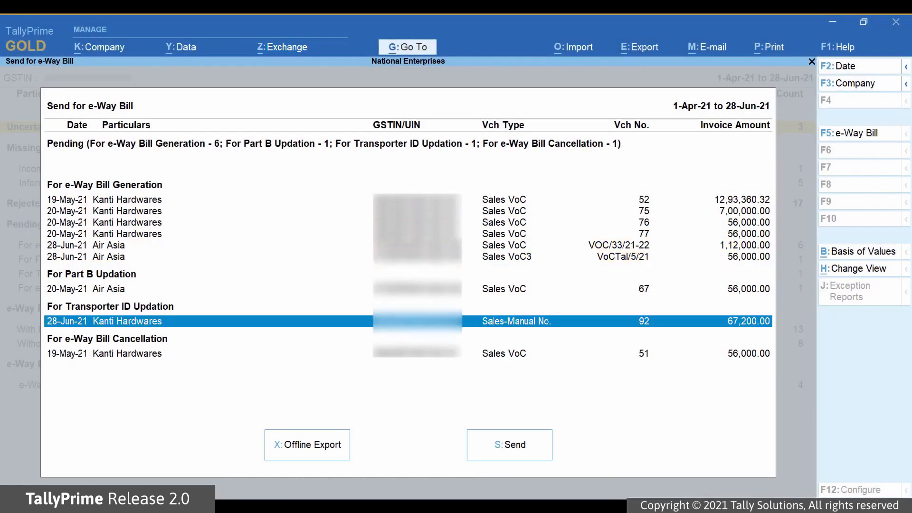
{"action": "key", "text": "s"}
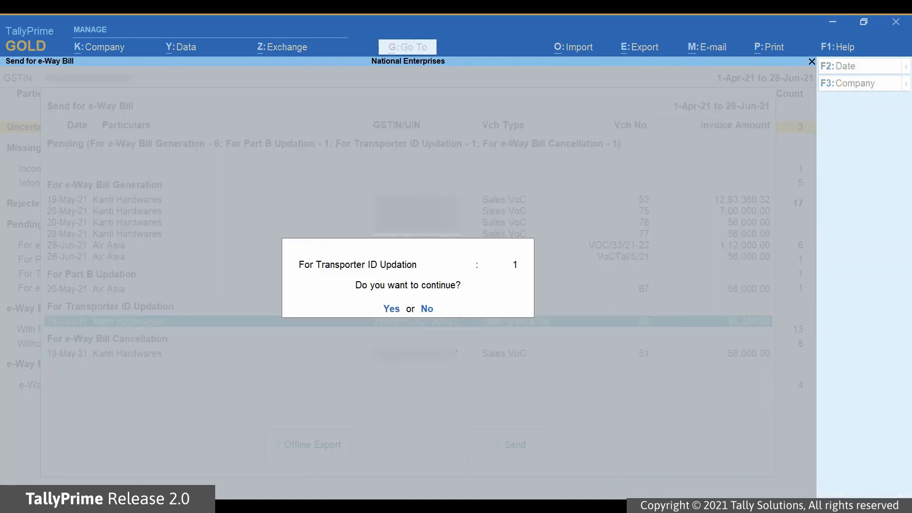
{"action": "key", "text": "y"}
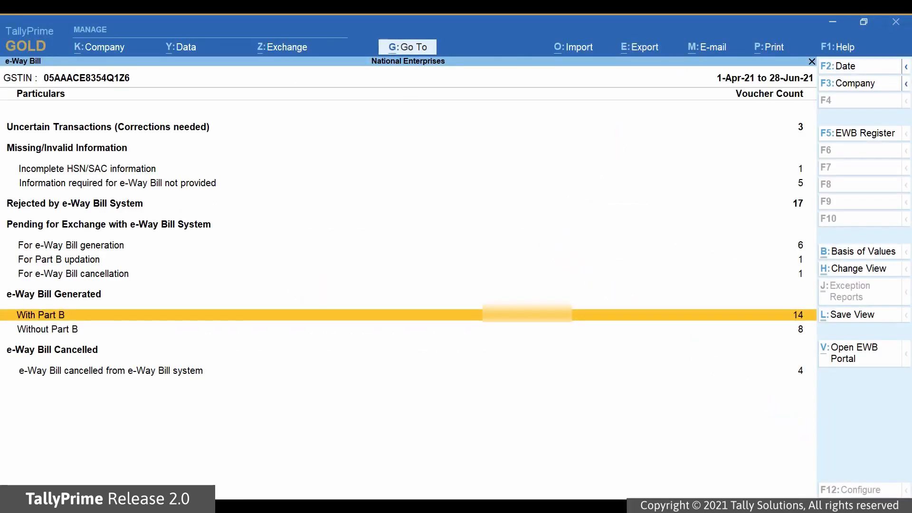
Reopen the vouchers generated with Part B and select Kanti Hardwares voucher 92.
{"action": "key", "text": "Return"}
{"action": "key", "text": "Down"}
{"action": "key", "text": "Down"}
{"action": "key", "text": "Down"}
{"action": "key", "text": "Down"}
{"action": "key", "text": "Down"}
{"action": "key", "text": "Down"}
{"action": "key", "text": "Down"}
{"action": "key", "text": "Down"}
{"action": "key", "text": "Down"}
{"action": "key", "text": "Down"}
{"action": "key", "text": "Down"}
{"action": "key", "text": "Down"}
{"action": "key", "text": "space"}
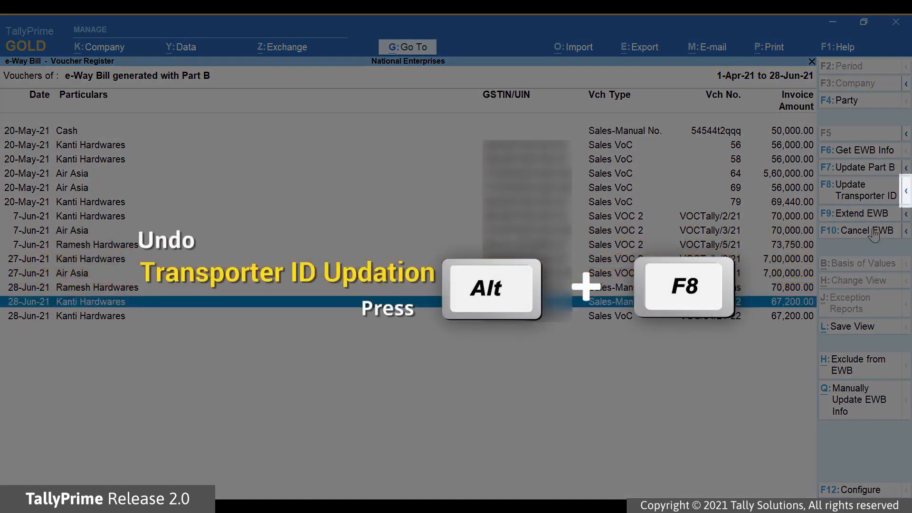
View the options to undo the Transporter ID updation or mark it as updated for voucher 92, and leave the list.
{"action": "left_click", "coordinate": [906, 193]}
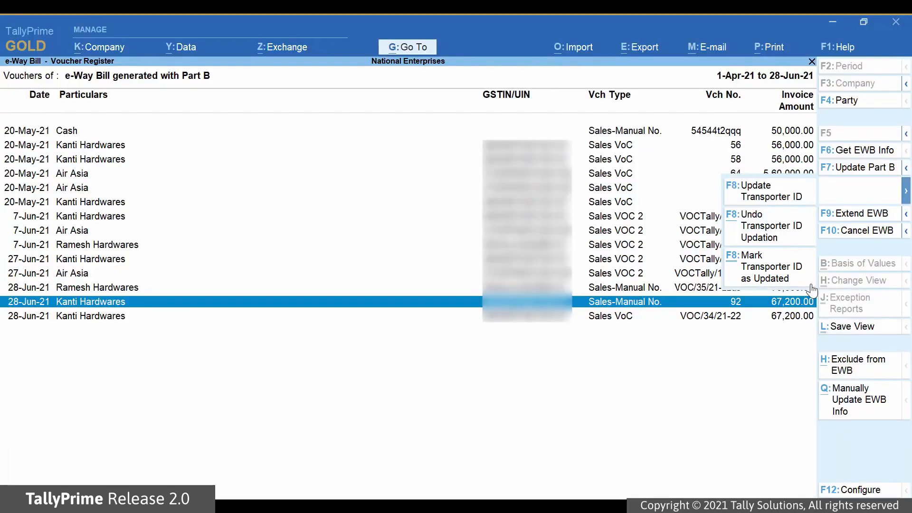
{"action": "left_click", "coordinate": [812, 288]}
{"action": "key", "text": "Escape"}
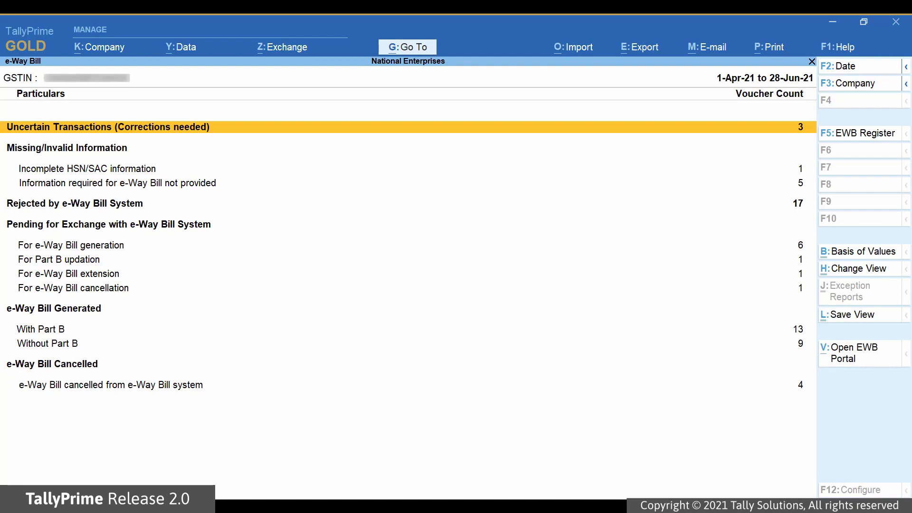
Open the list of vouchers whose e-Way Bills were generated without Part B.
{"action": "key", "text": "Down"}
{"action": "key", "text": "Down"}
{"action": "key", "text": "Down"}
{"action": "key", "text": "Down"}
{"action": "key", "text": "Down"}
{"action": "key", "text": "Down"}
{"action": "key", "text": "Down"}
{"action": "key", "text": "Down"}
{"action": "key", "text": "Down"}
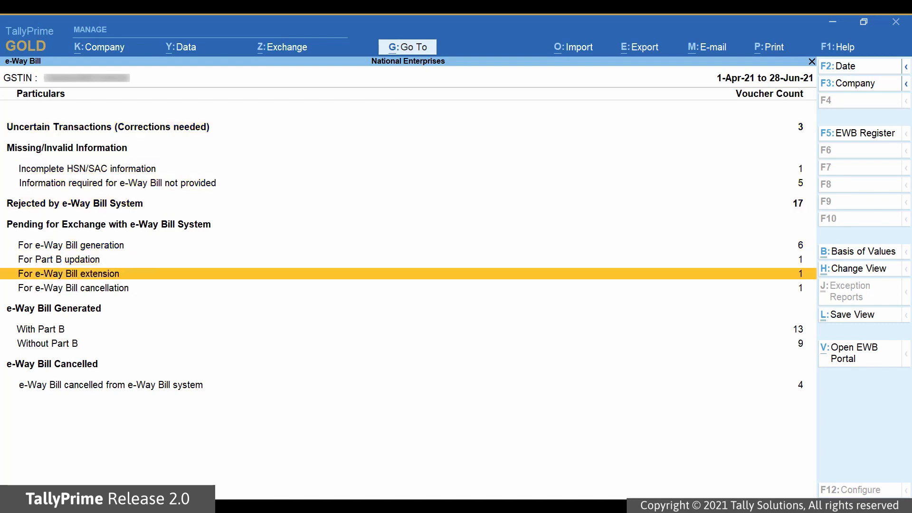
{"action": "key", "text": "Return"}
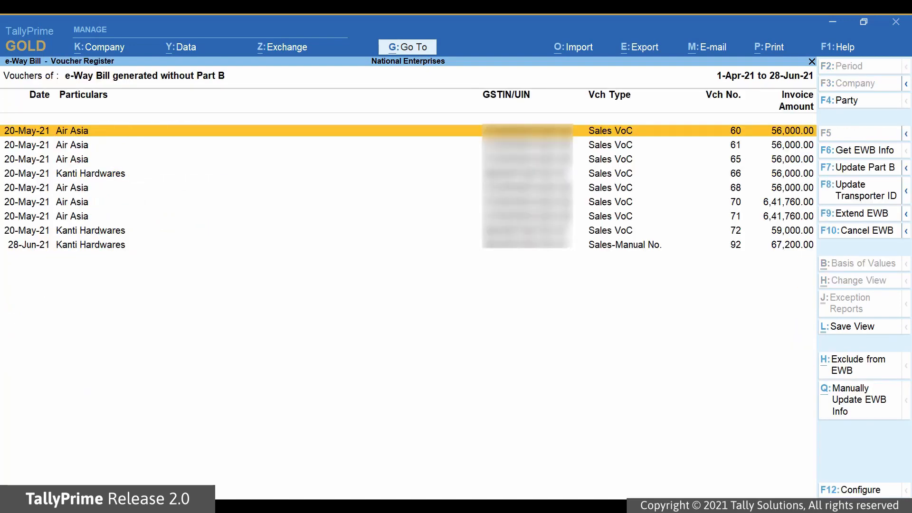
Extend the e-Way Bill of Kanti Hardwares voucher 92 with a remaining distance of 10 km, and return to the e-Way Bill report.
{"action": "key", "text": "Down"}
{"action": "key", "text": "Down"}
{"action": "key", "text": "Down"}
{"action": "key", "text": "Down"}
{"action": "key", "text": "Down"}
{"action": "key", "text": "Down"}
{"action": "key", "text": "Down"}
{"action": "key", "text": "Down"}
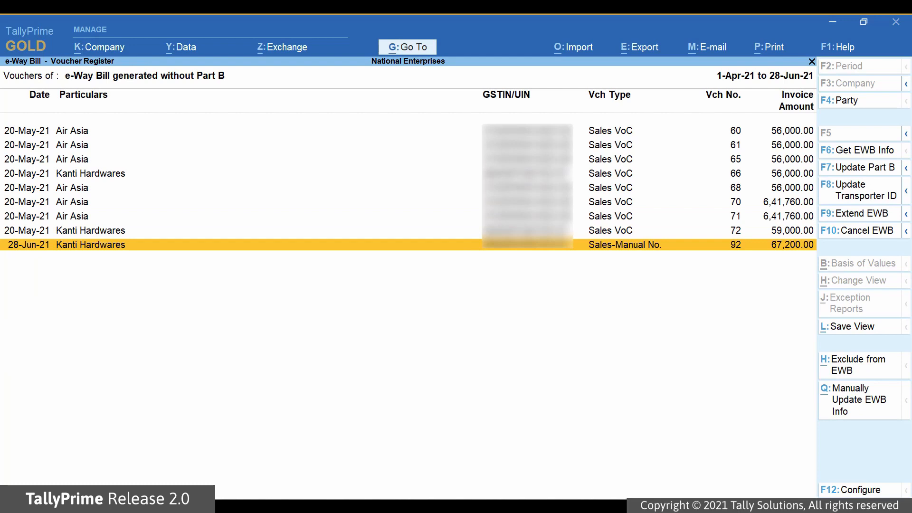
{"action": "key", "text": "space"}
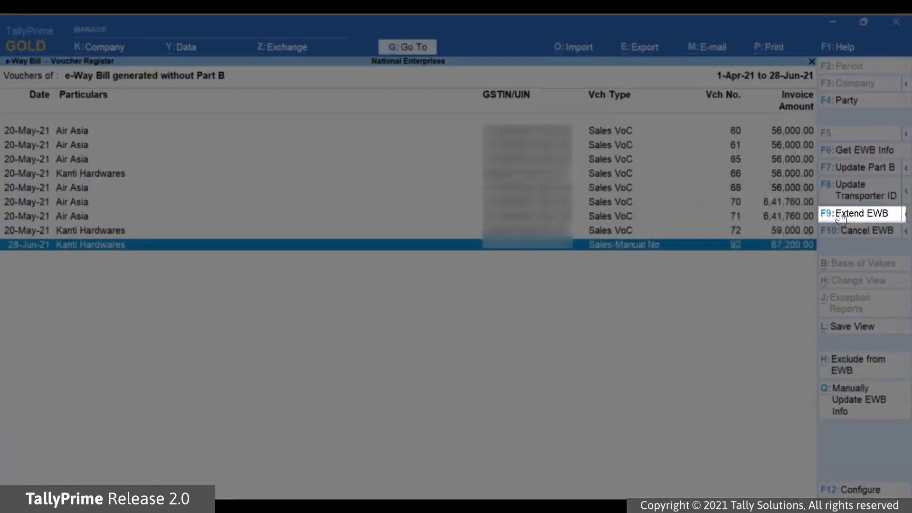
{"action": "left_click", "coordinate": [840, 215]}
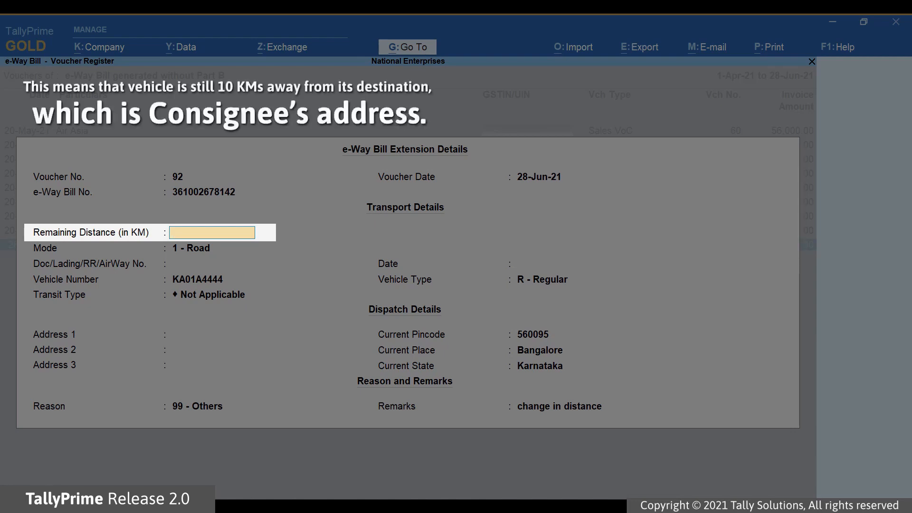
{"action": "type", "text": "10"}
{"action": "key", "text": "Return"}
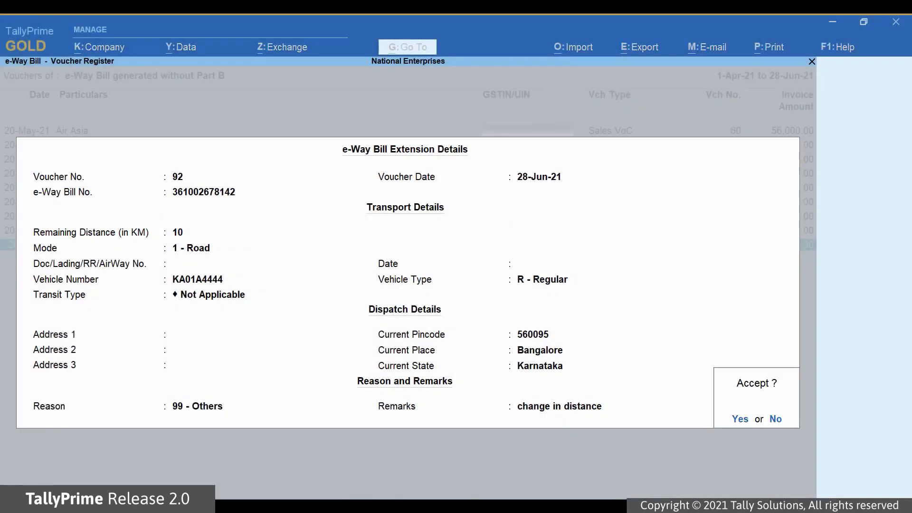
{"action": "key", "text": "Return"}
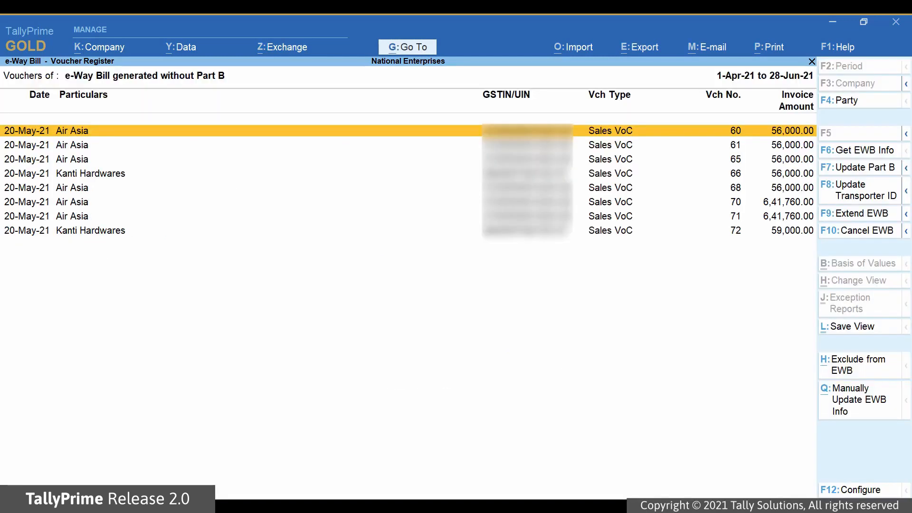
{"action": "key", "text": "Escape"}
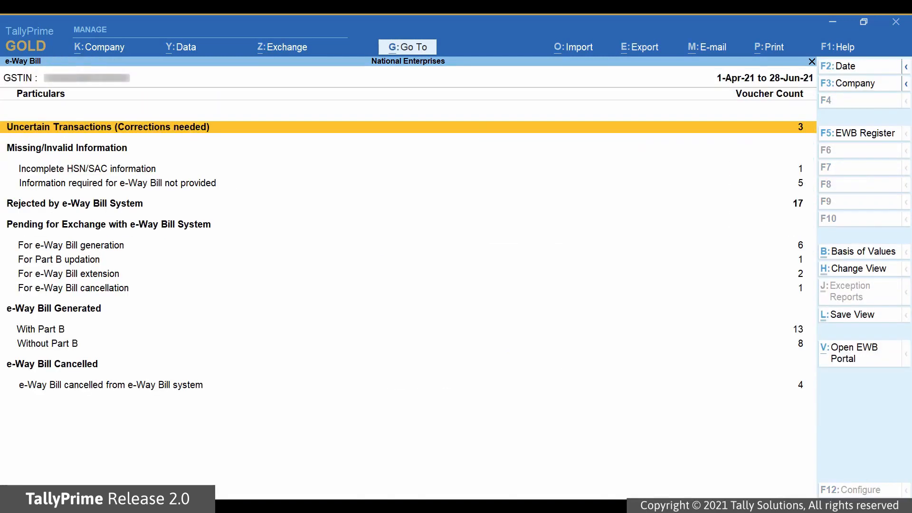
Send Kanti Hardwares voucher 92 for e-Way Bill extension from the Send for e-Way Bill exchange list, and close the list.
{"action": "key", "text": "alt+z"}
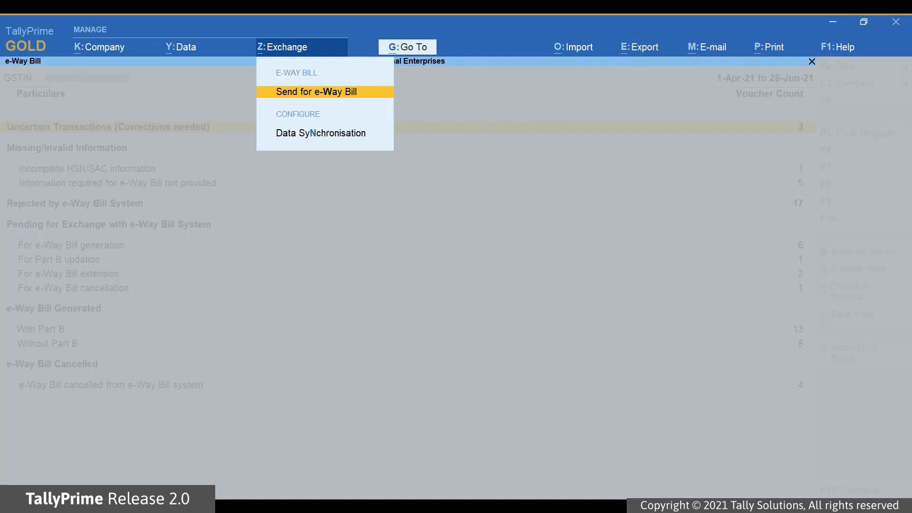
{"action": "key", "text": "Return"}
{"action": "key", "text": "Down"}
{"action": "key", "text": "Down"}
{"action": "key", "text": "Down"}
{"action": "key", "text": "Down"}
{"action": "key", "text": "Down"}
{"action": "key", "text": "Down"}
{"action": "key", "text": "Down"}
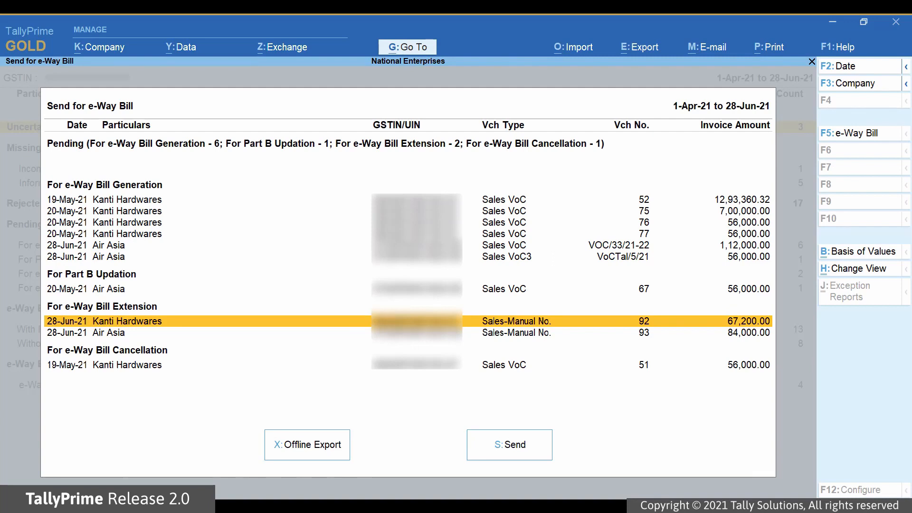
{"action": "key", "text": "space"}
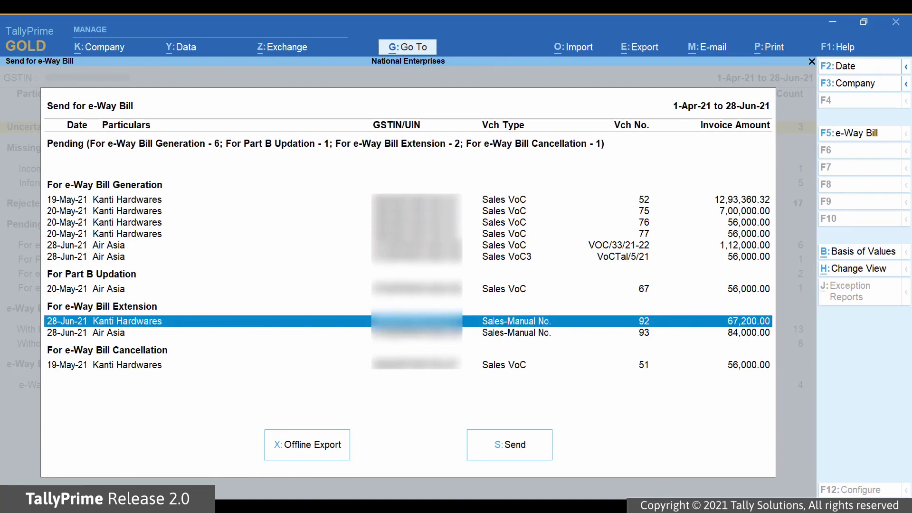
{"action": "left_click", "coordinate": [530, 445]}
{"action": "key", "text": "Return"}
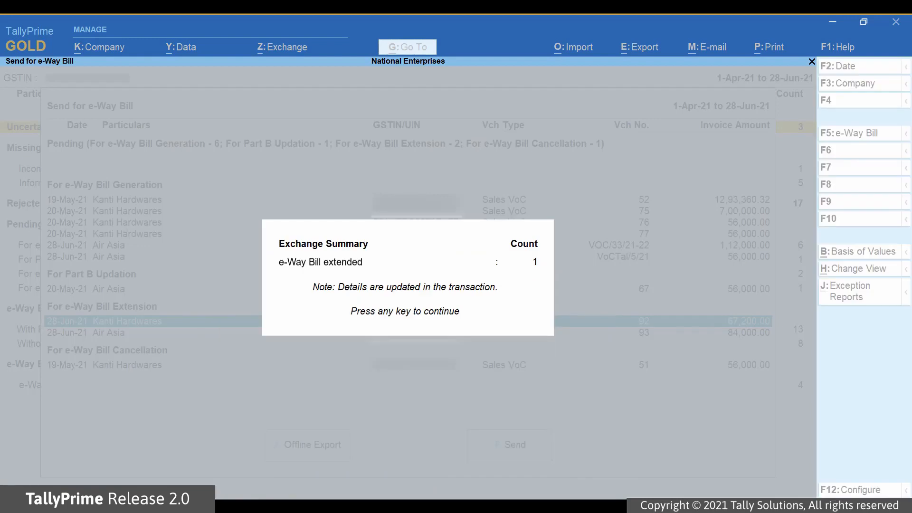
{"action": "key", "text": "Return"}
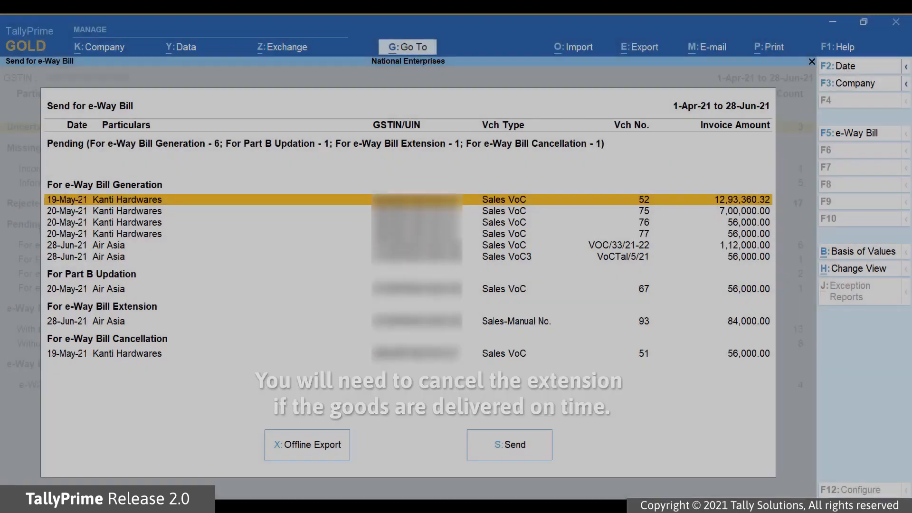
{"action": "key", "text": "Escape"}
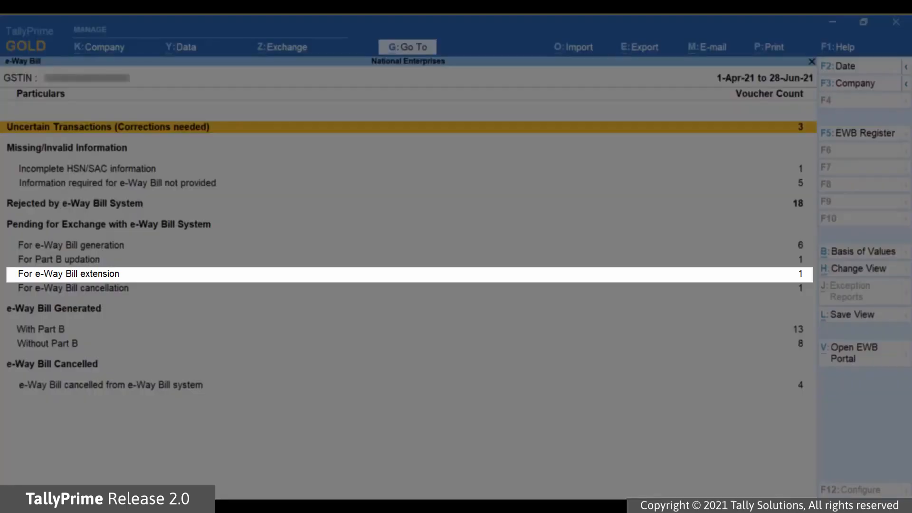
Open the list of vouchers pending for e-Way Bill extension.
{"action": "key", "text": "Down"}
{"action": "key", "text": "Down"}
{"action": "key", "text": "Down"}
{"action": "key", "text": "Down"}
{"action": "key", "text": "Down"}
{"action": "key", "text": "Down"}
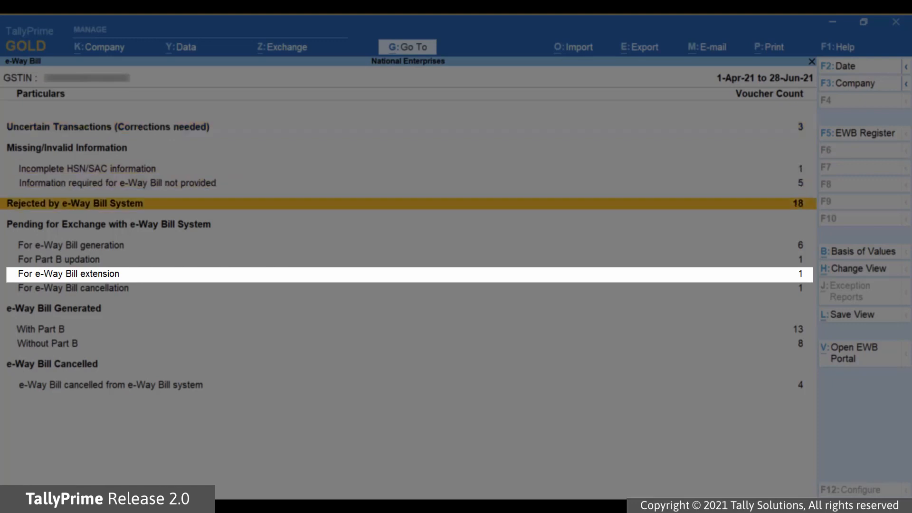
{"action": "key", "text": "Return"}
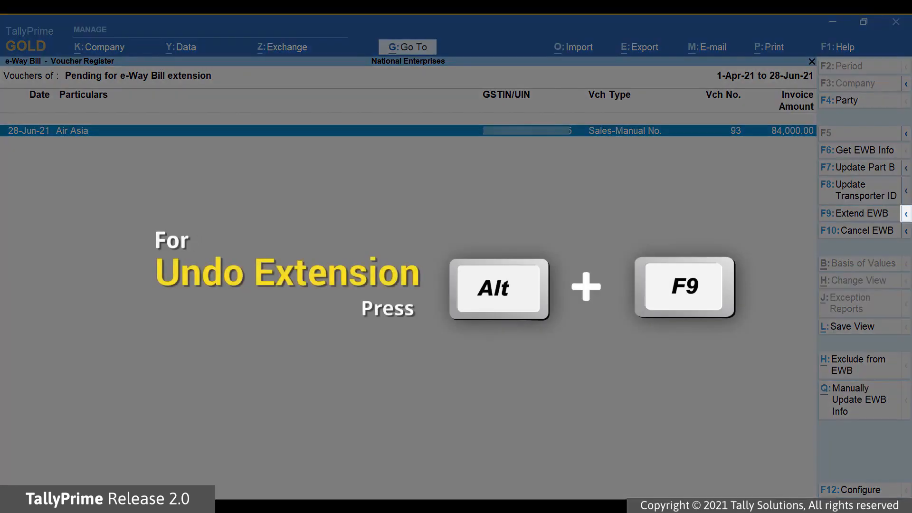
Undo the e-Way Bill extension for Air Asia voucher 93 and return to the e-Way Bill report.
{"action": "left_click", "coordinate": [907, 215]}
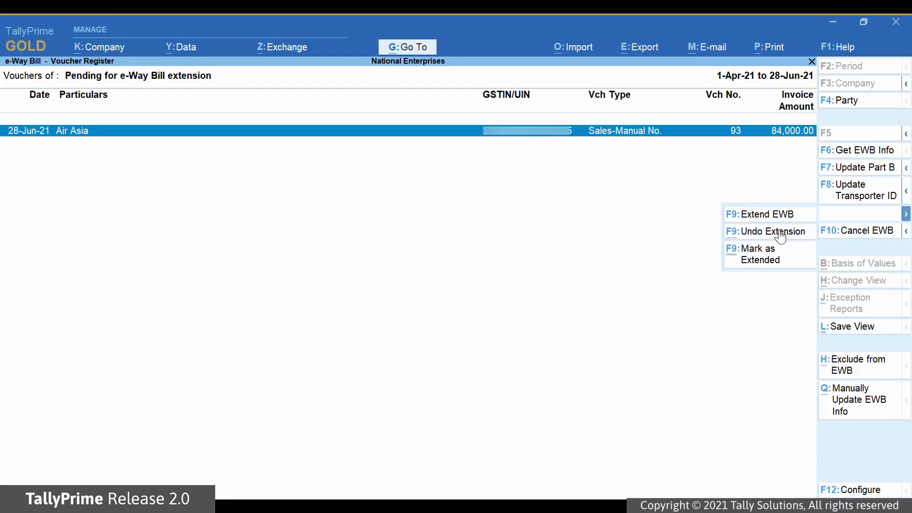
{"action": "left_click", "coordinate": [781, 233]}
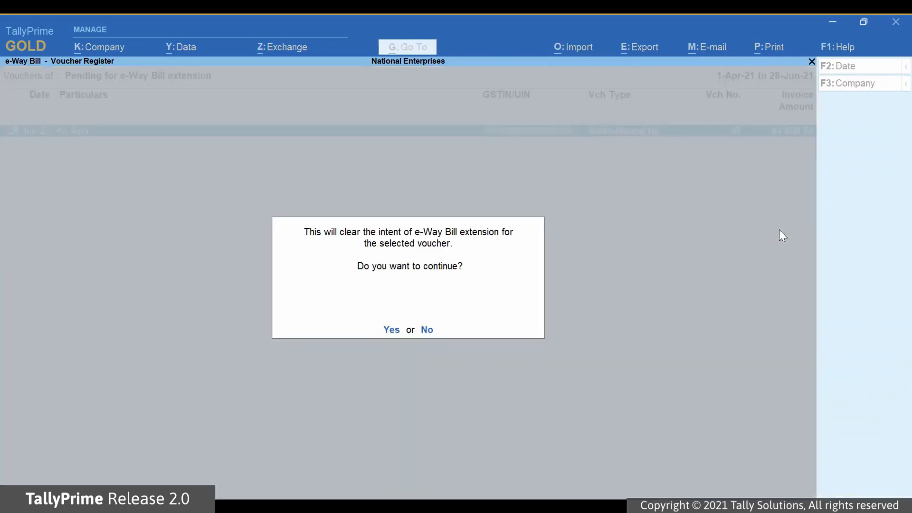
{"action": "left_click", "coordinate": [392, 329]}
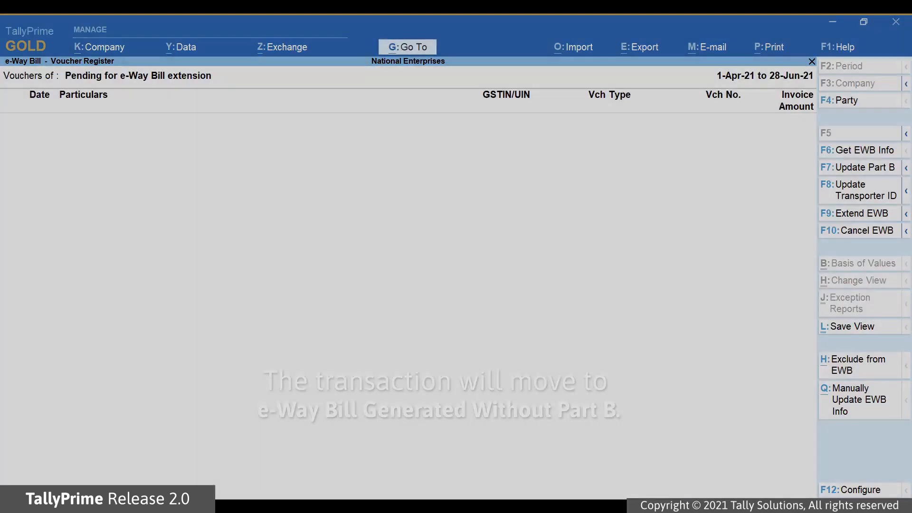
{"action": "key", "text": "Escape"}
Reopen the list of vouchers whose e-Way Bills were generated without Part B.
{"action": "key", "text": "Down"}
{"action": "key", "text": "Down"}
{"action": "key", "text": "Down"}
{"action": "key", "text": "Down"}
{"action": "key", "text": "Down"}
{"action": "key", "text": "Down"}
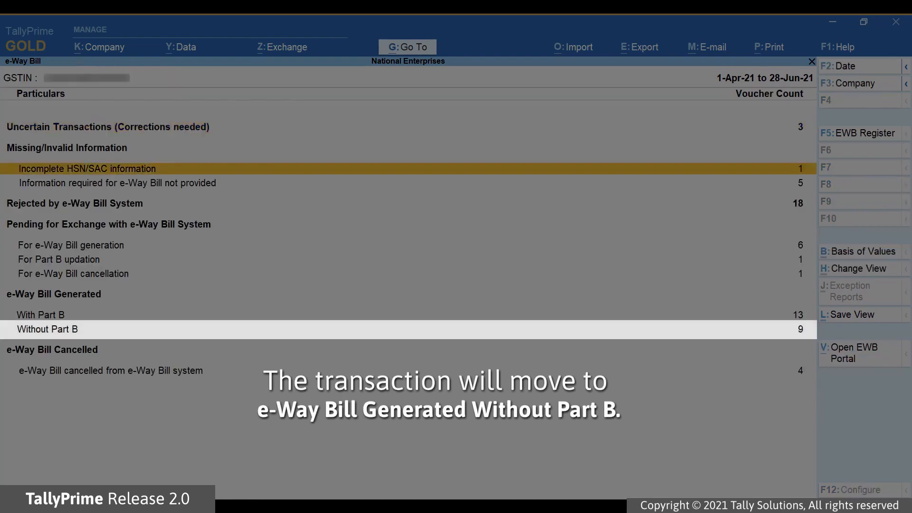
{"action": "key", "text": "Down"}
{"action": "key", "text": "Down"}
{"action": "key", "text": "Return"}
Mark the e-Way Bill of Air Asia voucher 93 as extended and accept its extension details.
{"action": "key", "text": "Down"}
{"action": "key", "text": "Down"}
{"action": "key", "text": "Down"}
{"action": "key", "text": "Down"}
{"action": "key", "text": "Down"}
{"action": "key", "text": "Down"}
{"action": "key", "text": "Down"}
{"action": "key", "text": "Down"}
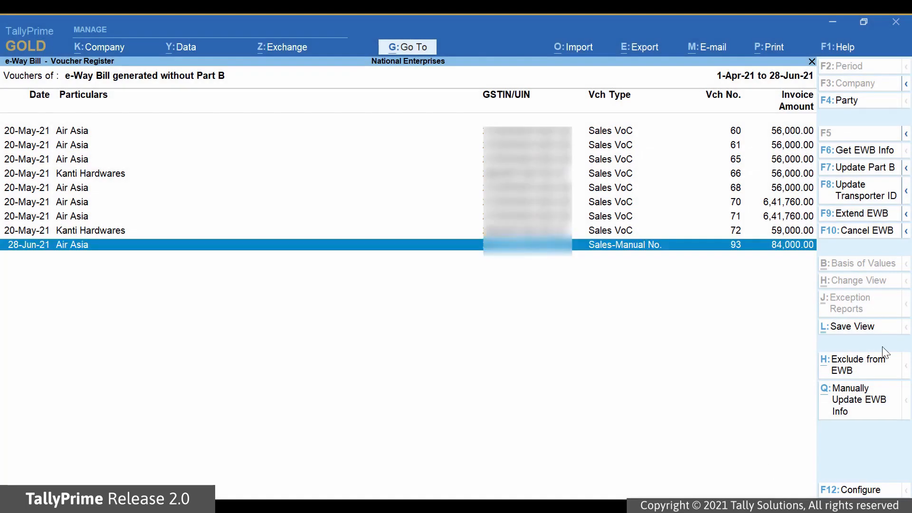
{"action": "left_click", "coordinate": [906, 215]}
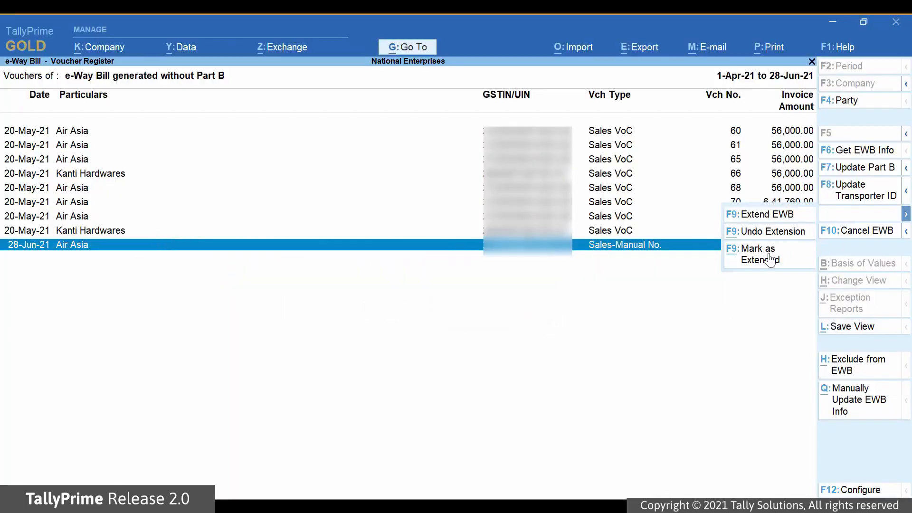
{"action": "left_click", "coordinate": [769, 260]}
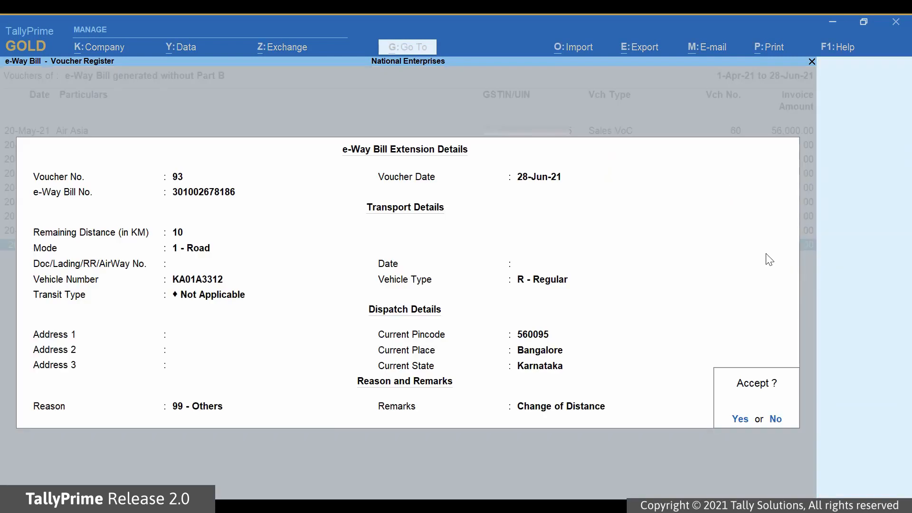
{"action": "key", "text": "Return"}
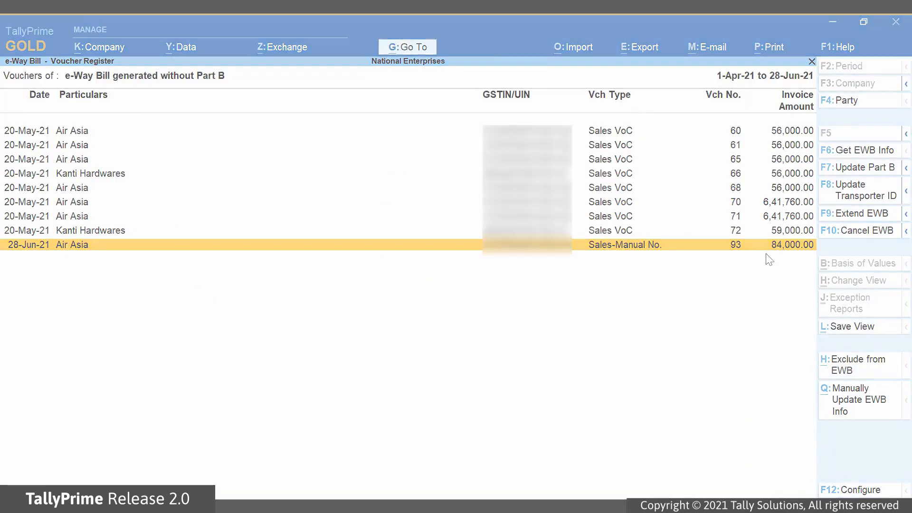